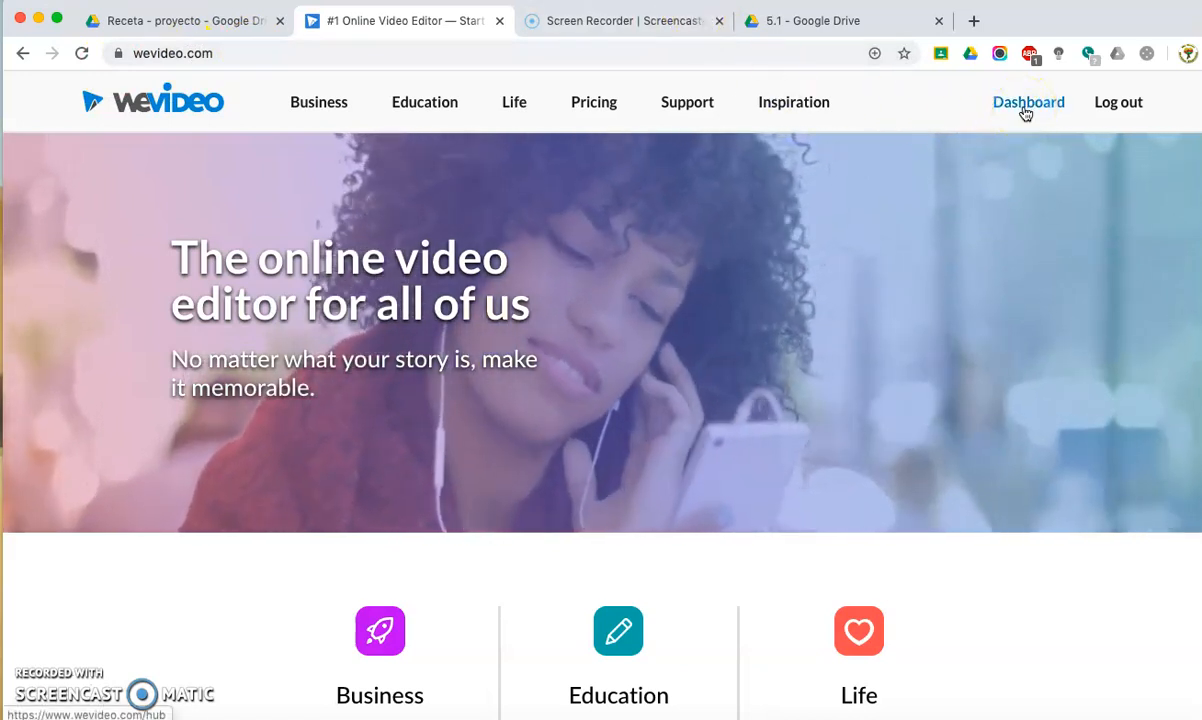
Log out of WeVideo and log back in with the Google account.
{"action": "left_click", "coordinate": [1108, 113]}
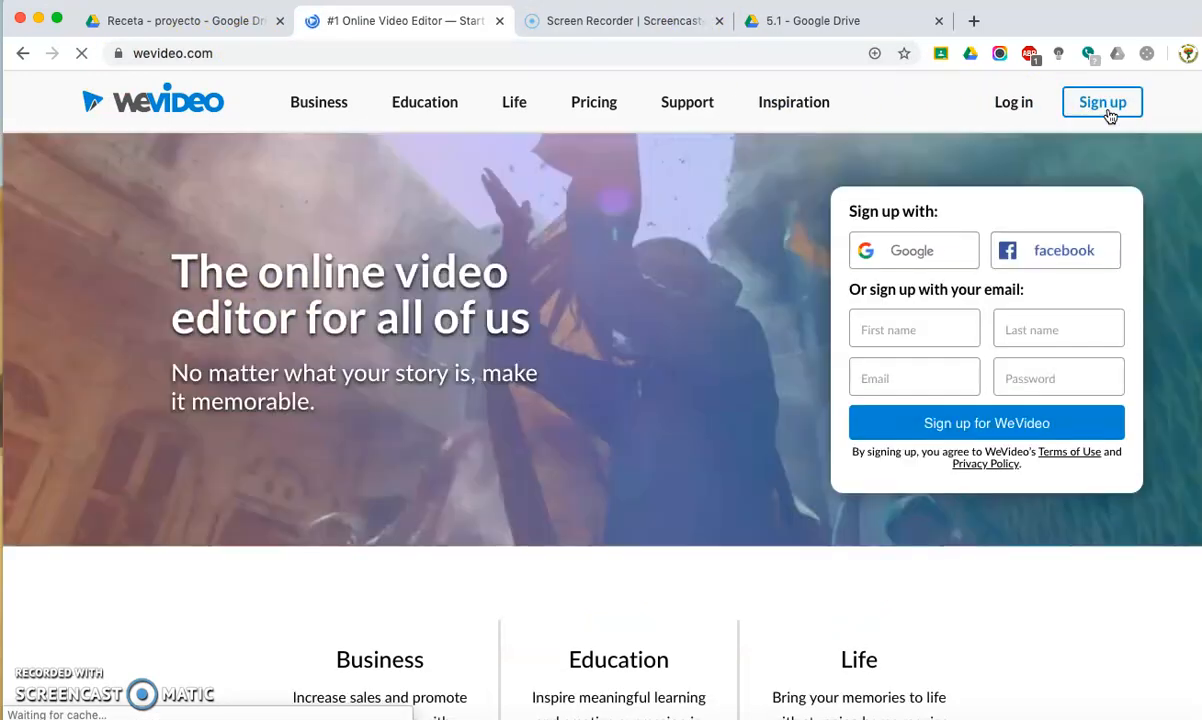
{"action": "left_click", "coordinate": [1018, 112]}
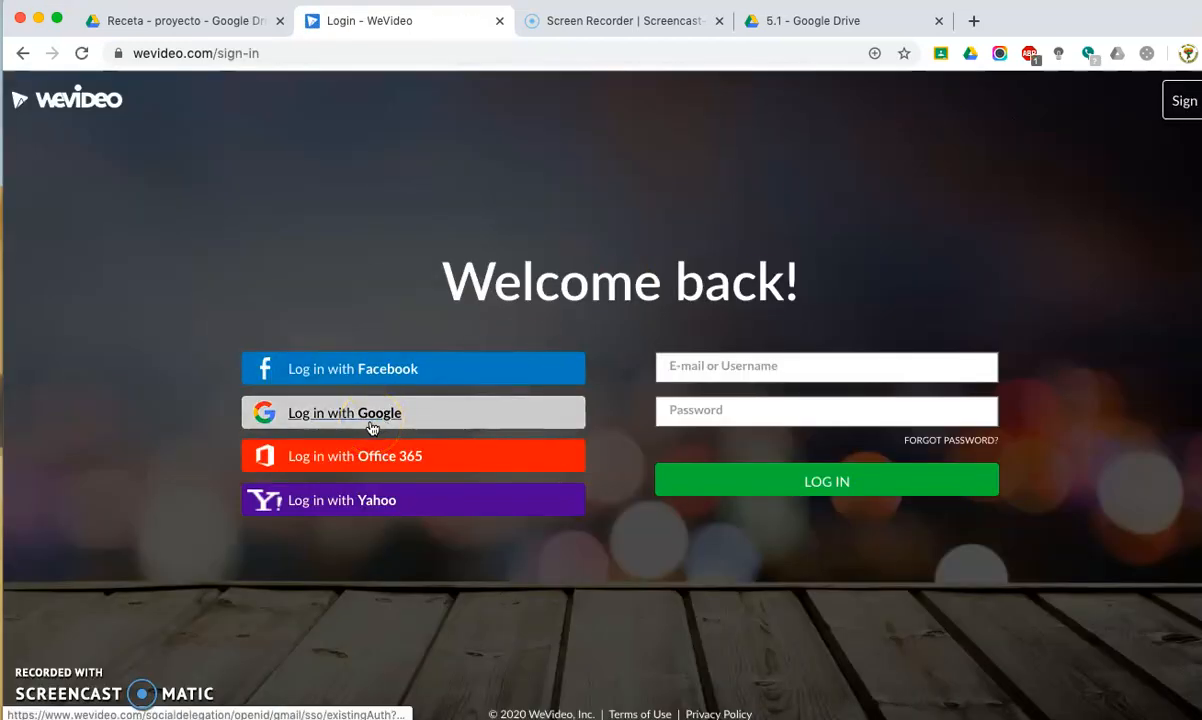
{"action": "left_click", "coordinate": [370, 427]}
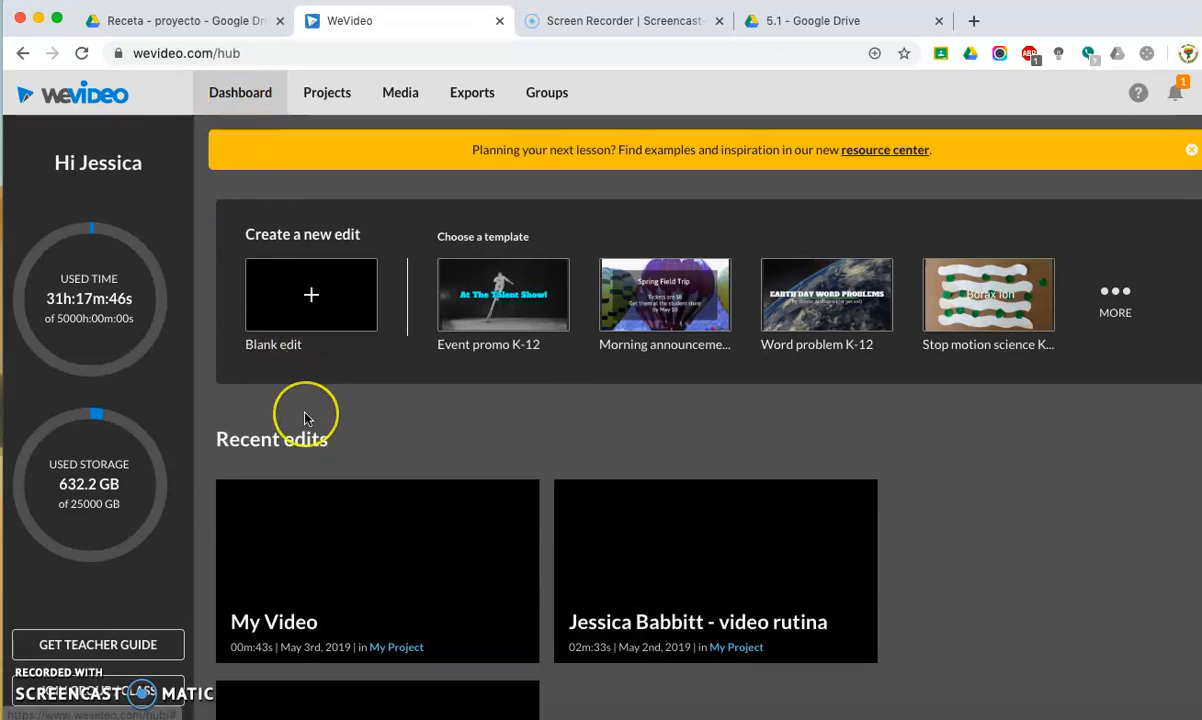
Create a new blank edit from the dashboard.
{"action": "scroll", "coordinate": [307, 417], "scroll_direction": "down", "scroll_amount": 3}
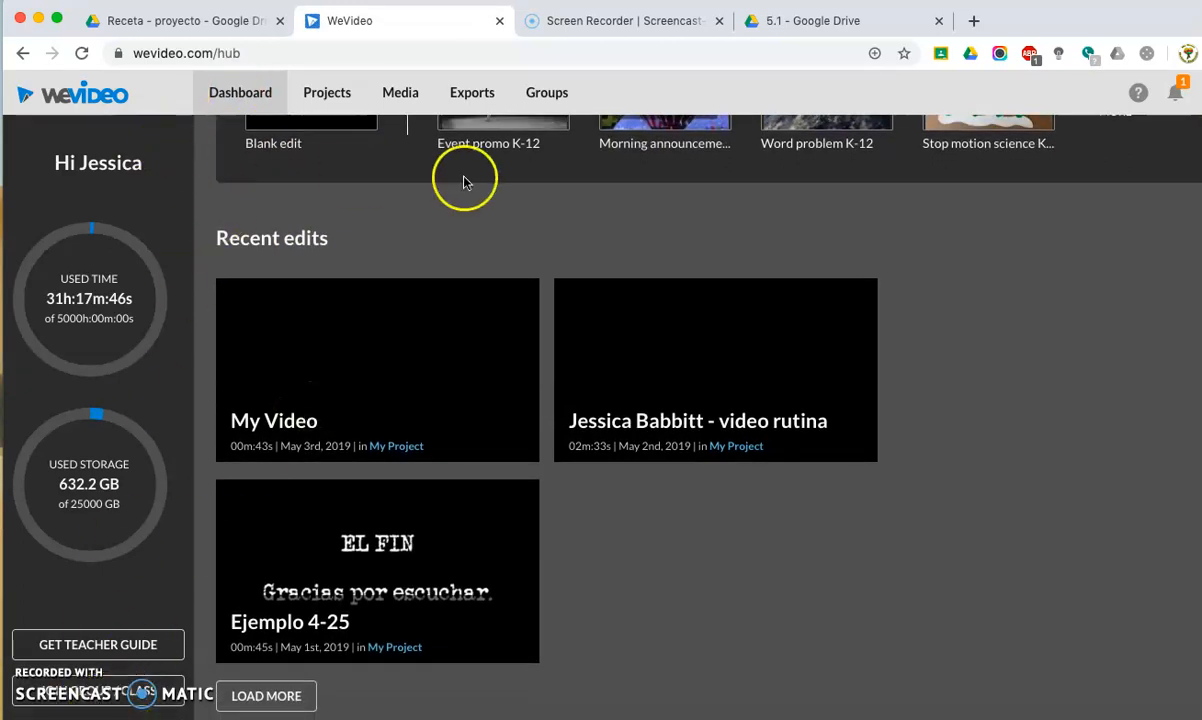
{"action": "scroll", "coordinate": [384, 322], "scroll_direction": "up", "scroll_amount": 3}
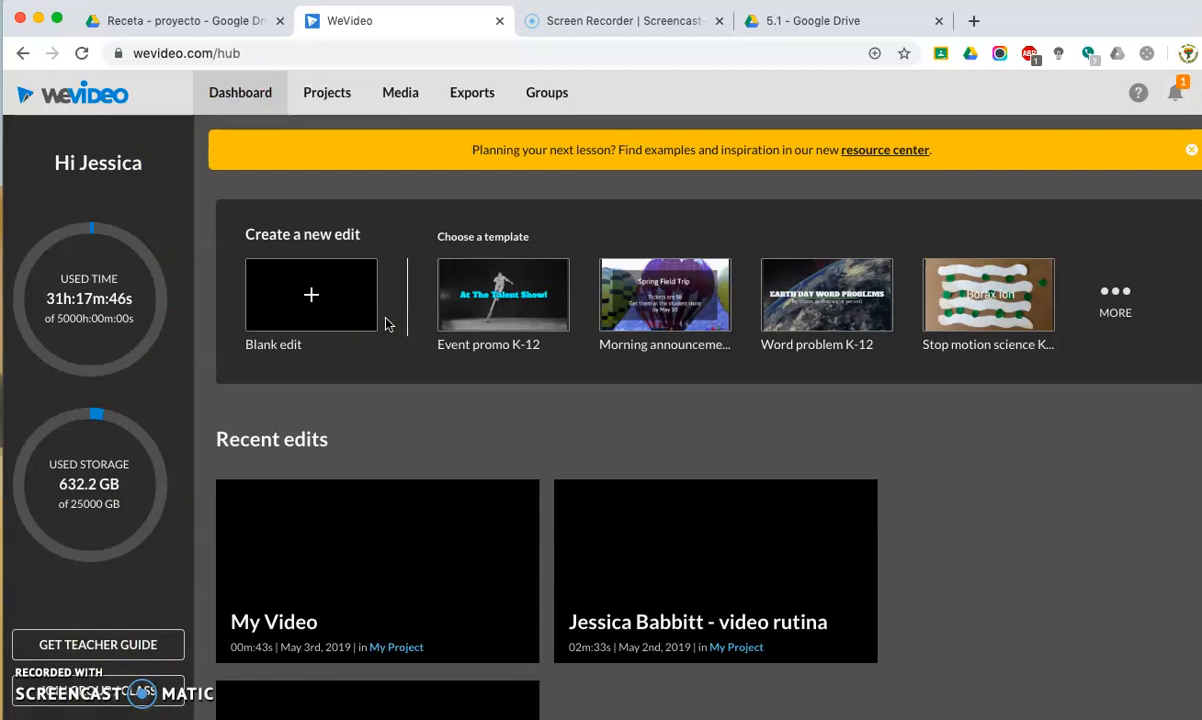
{"action": "left_click", "coordinate": [316, 306]}
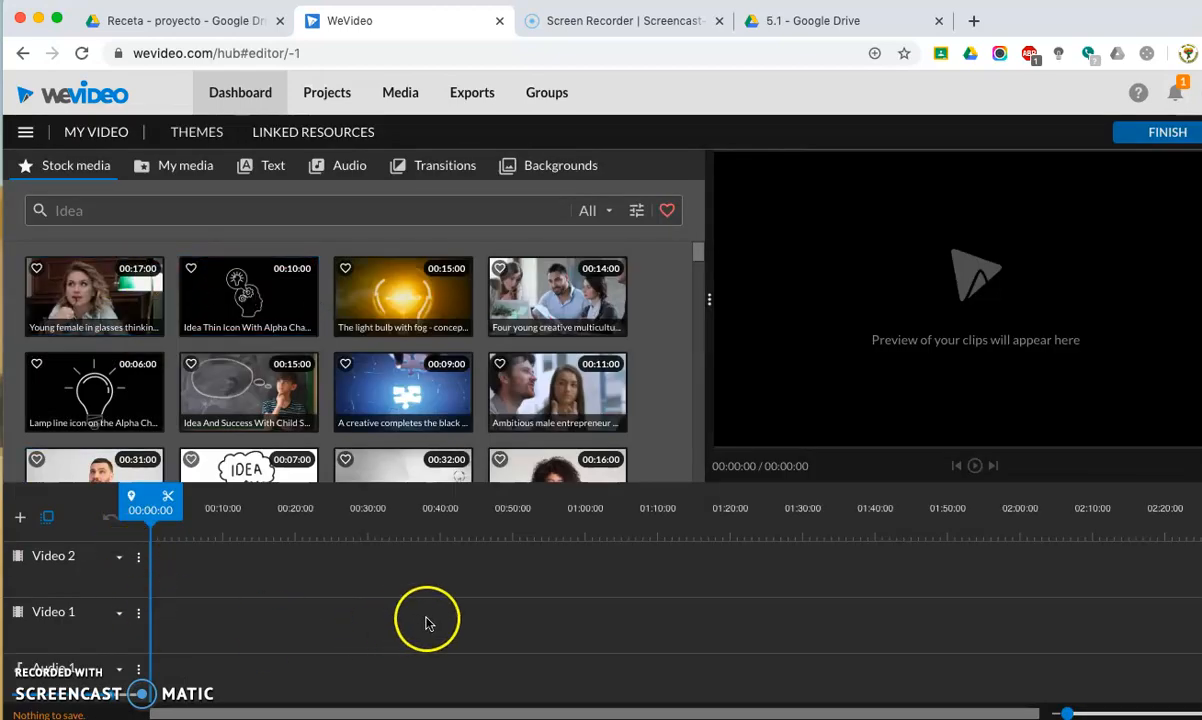
{"action": "scroll", "coordinate": [396, 643], "scroll_direction": "right", "scroll_amount": 1}
{"action": "scroll", "coordinate": [396, 643], "scroll_direction": "left", "scroll_amount": 1}
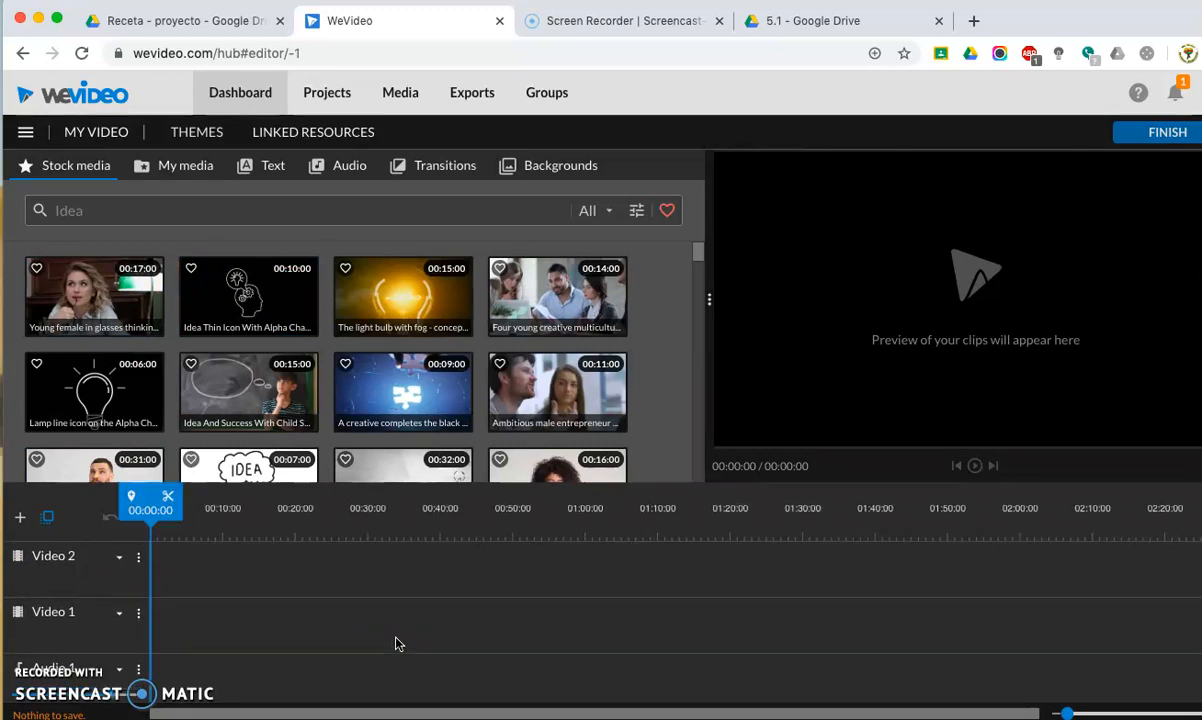
Switch the editor to Storyboard mode and back to the multi-track timeline.
{"action": "left_click", "coordinate": [27, 133]}
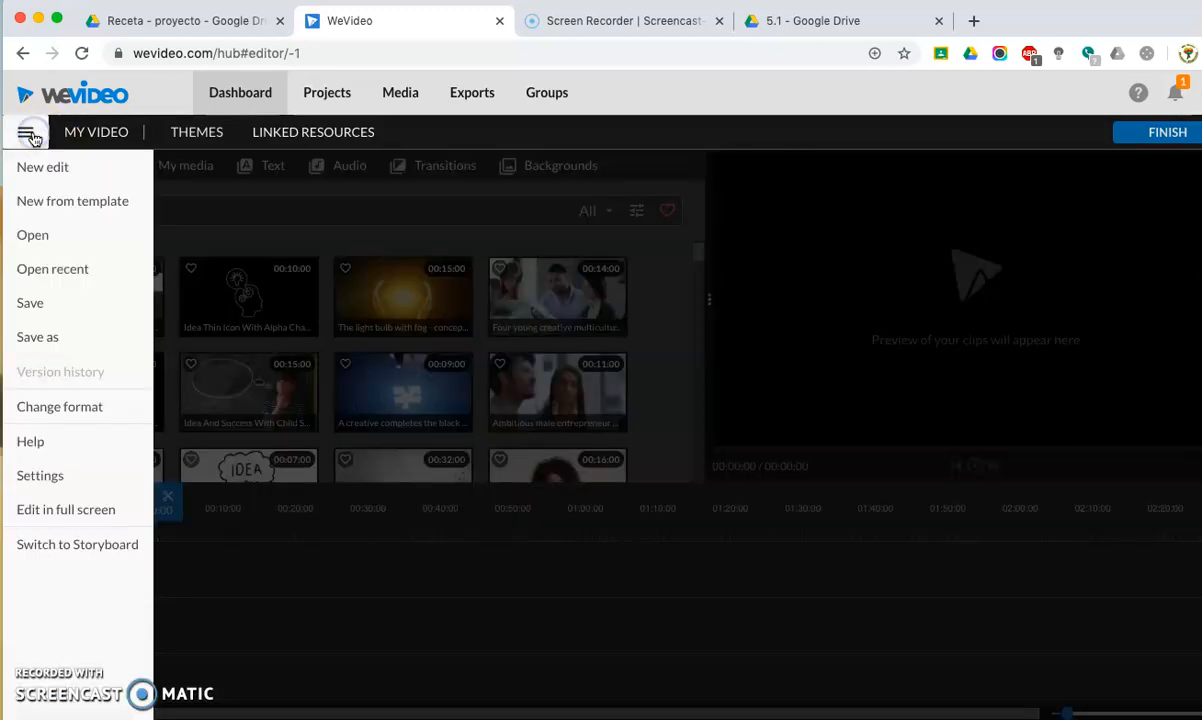
{"action": "left_click", "coordinate": [68, 552]}
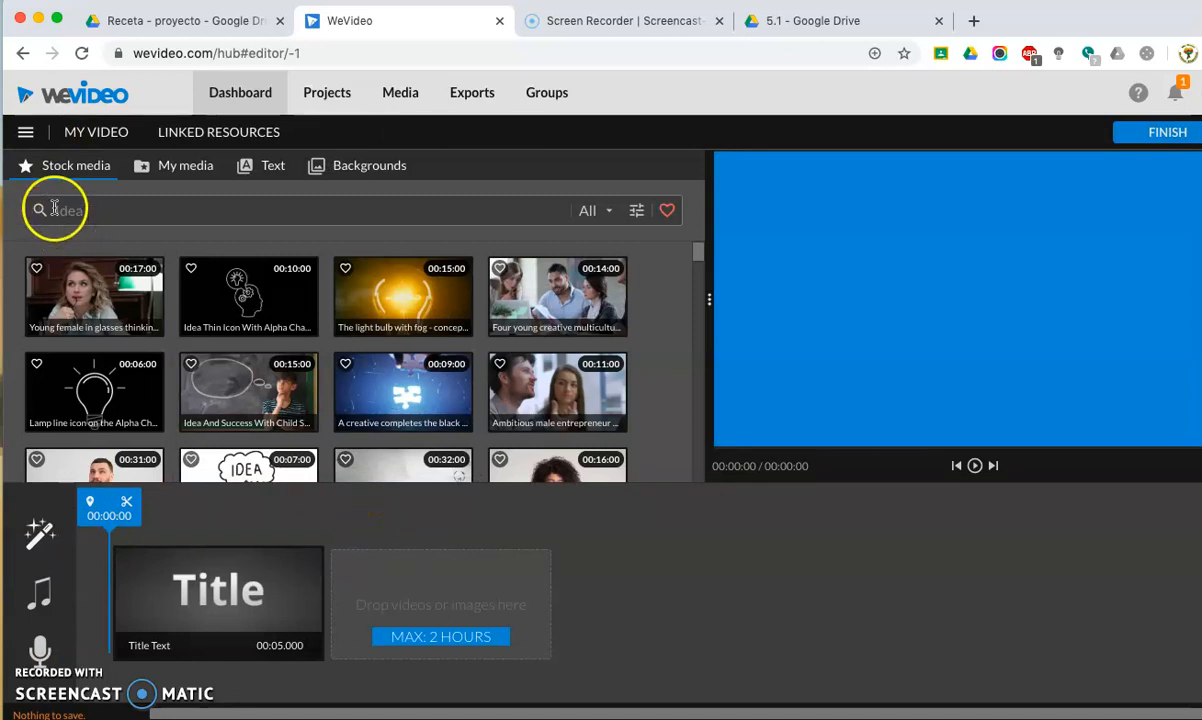
{"action": "left_click", "coordinate": [26, 132]}
{"action": "left_click", "coordinate": [62, 547]}
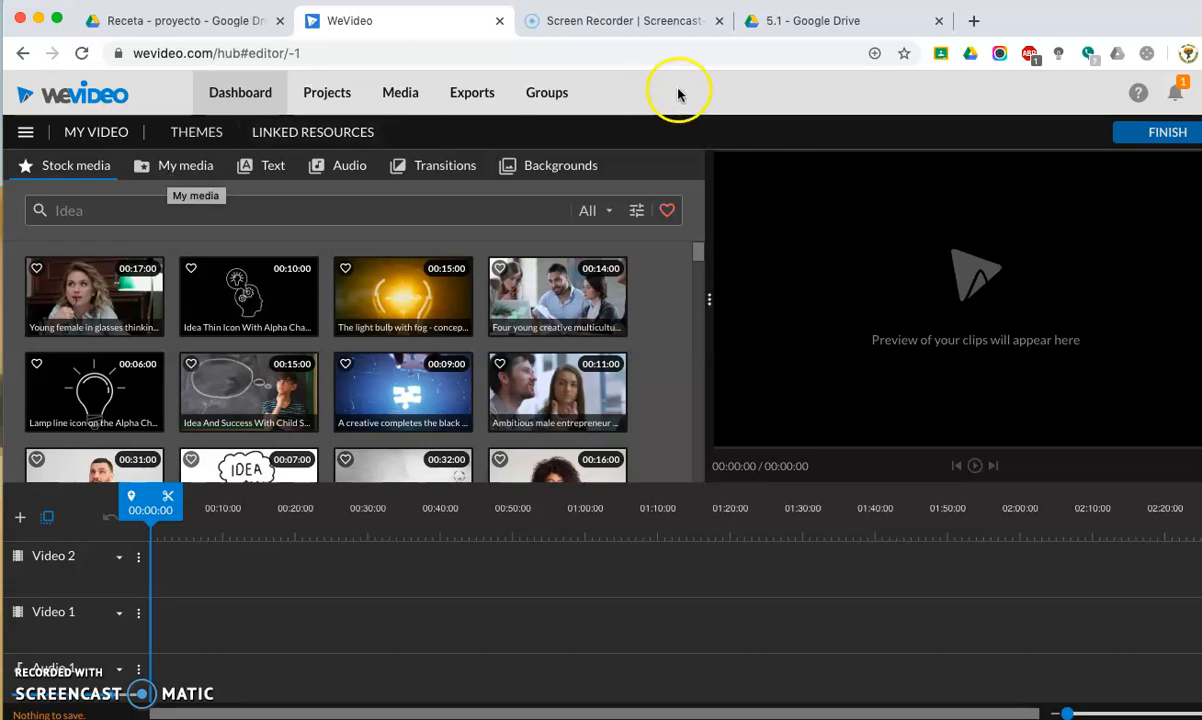
Switch to Google Drive, open the Receta - proyecto folder inside 5.1 and look through its clips and photos.
{"action": "left_click", "coordinate": [776, 28]}
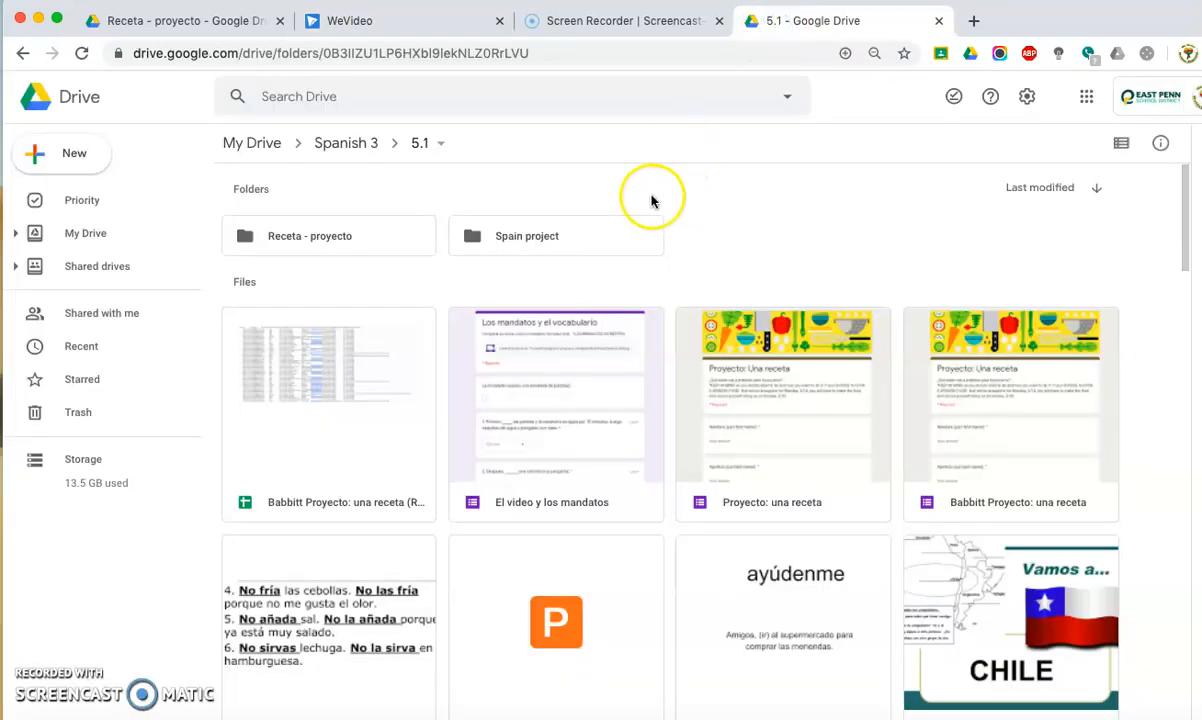
{"action": "double_click", "coordinate": [328, 248]}
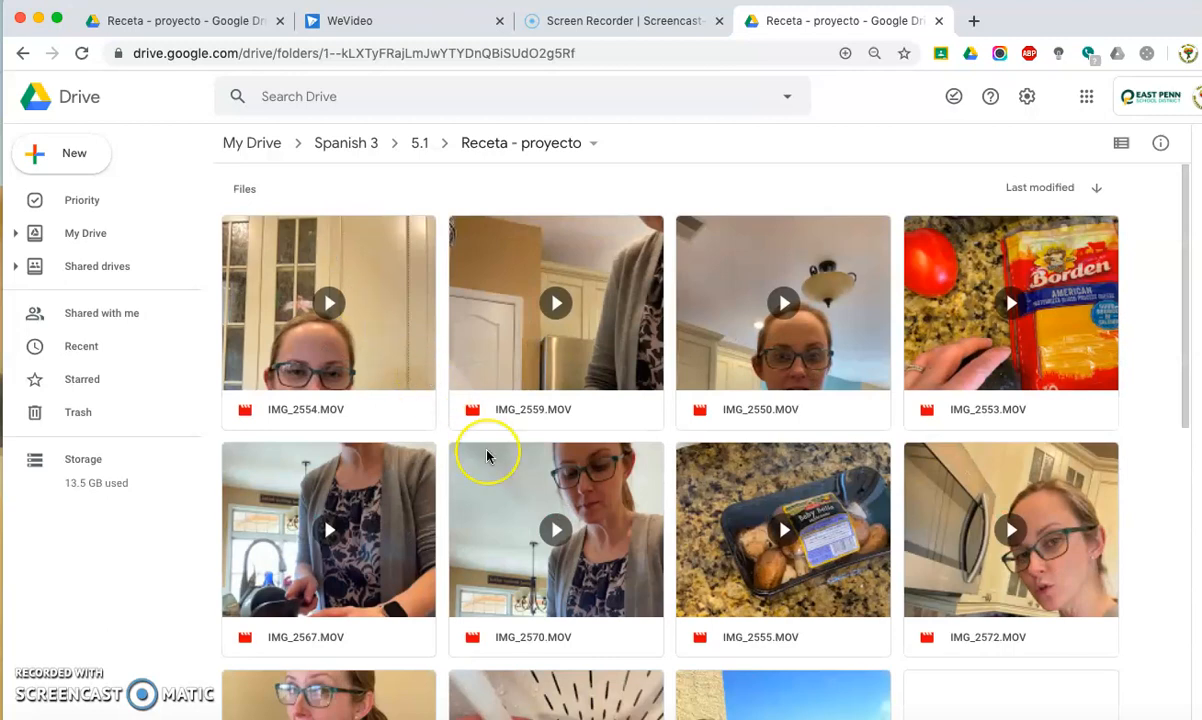
{"action": "scroll", "coordinate": [486, 448], "scroll_direction": "down", "scroll_amount": 3}
{"action": "scroll", "coordinate": [518, 322], "scroll_direction": "down", "scroll_amount": 4}
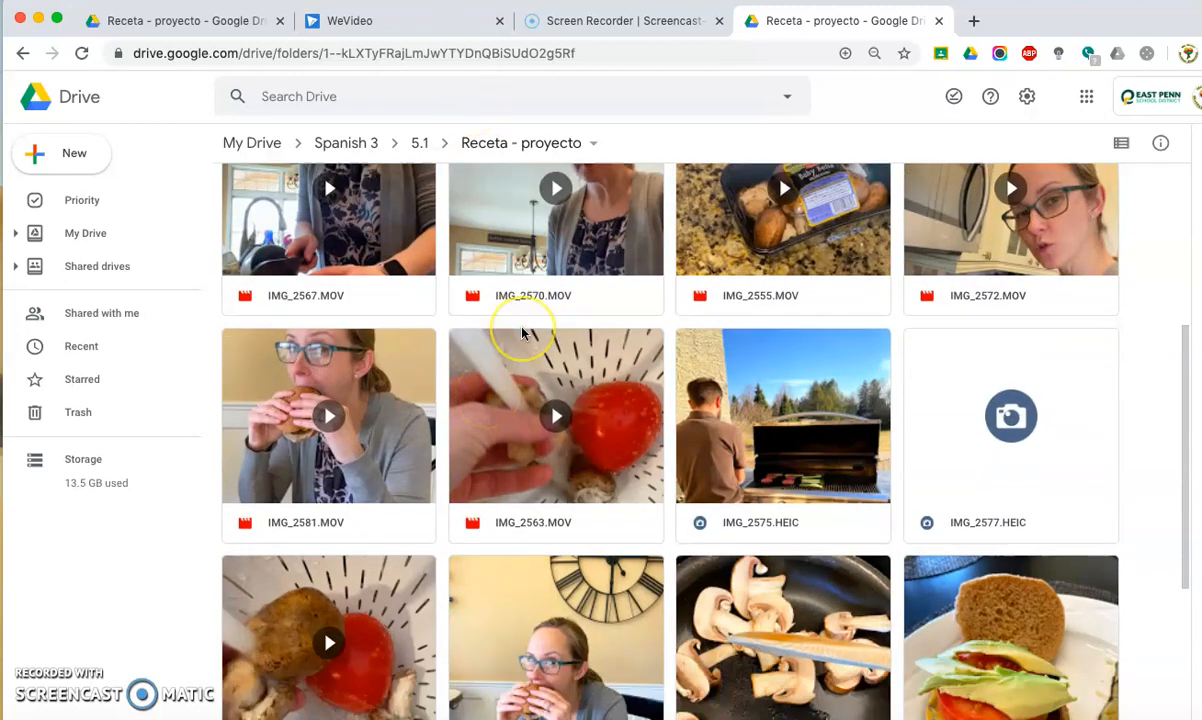
{"action": "scroll", "coordinate": [521, 332], "scroll_direction": "up", "scroll_amount": 8}
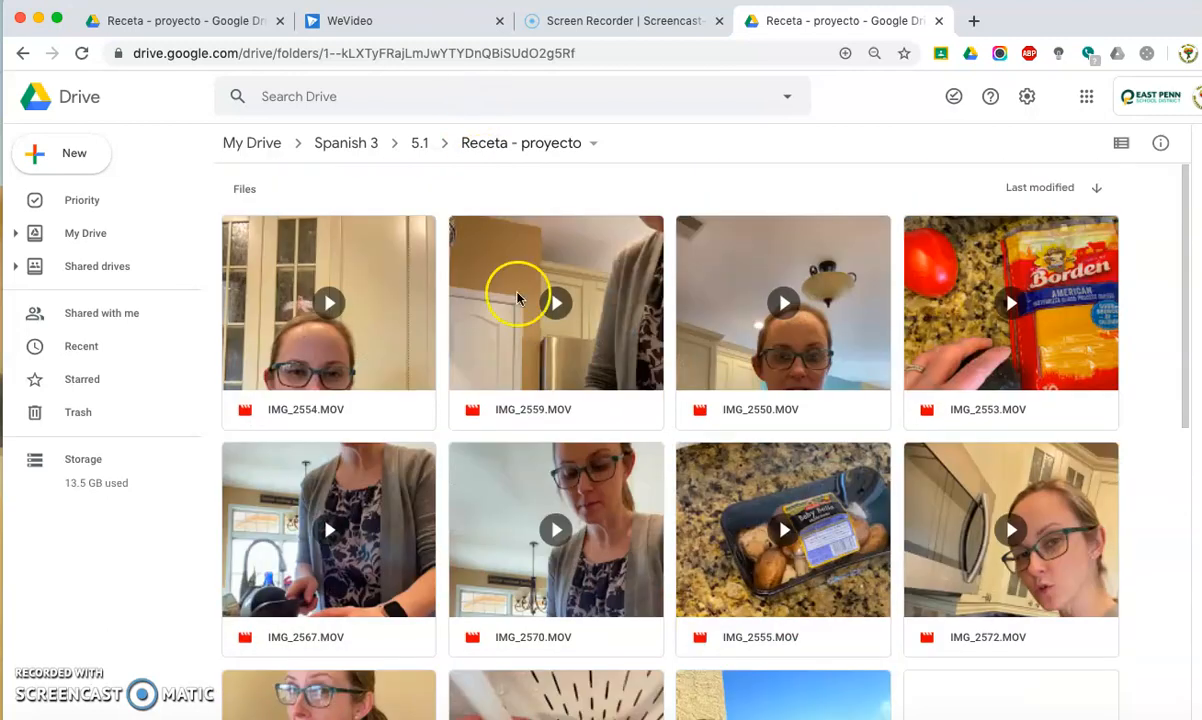
Return to the WeVideo editor and start a media import from Google Drive into My media.
{"action": "left_click", "coordinate": [434, 36]}
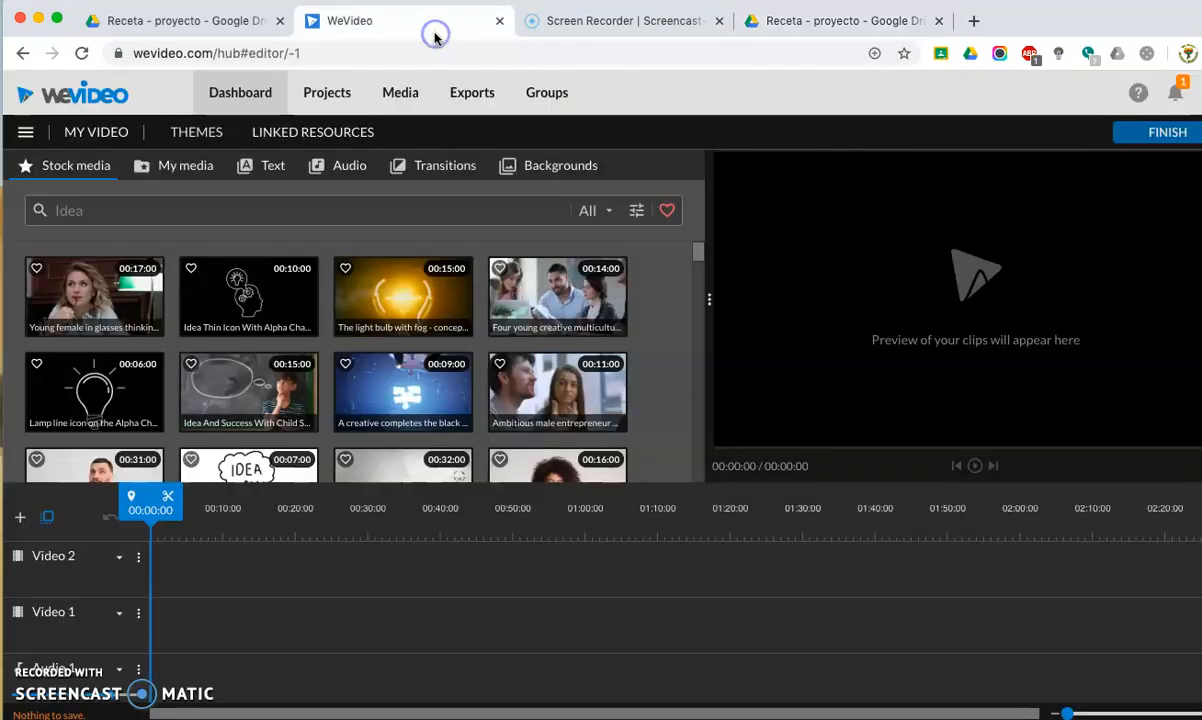
{"action": "left_click", "coordinate": [193, 165]}
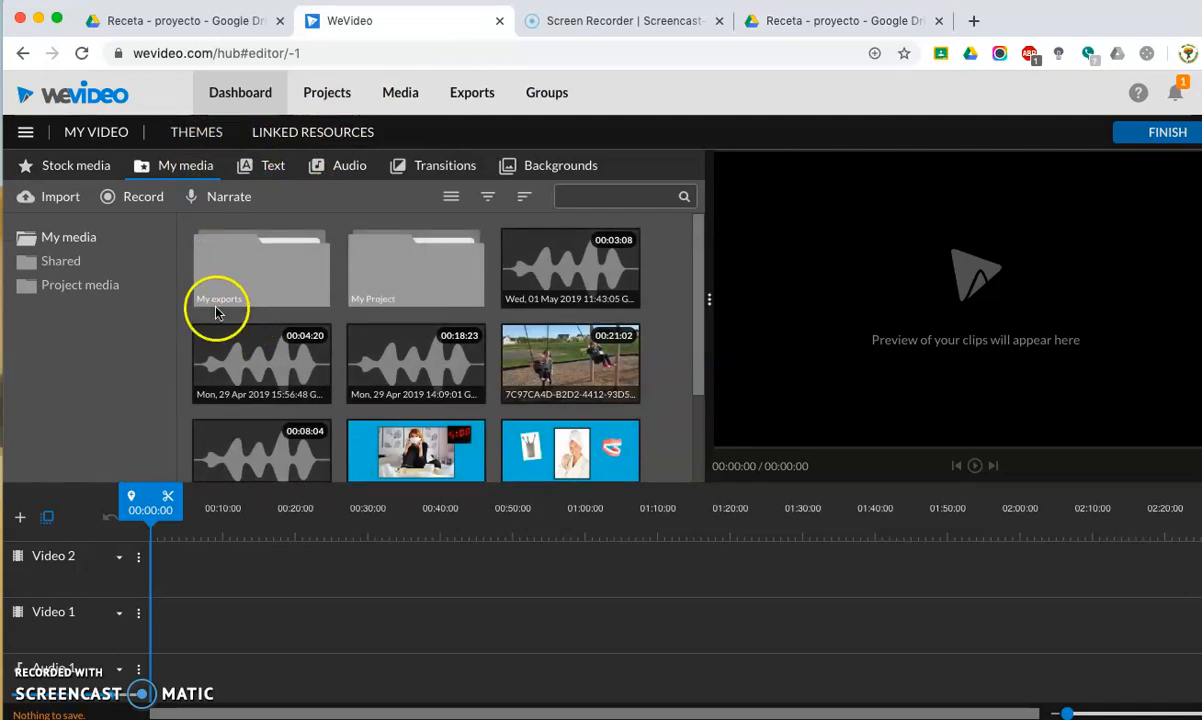
{"action": "left_click", "coordinate": [62, 203]}
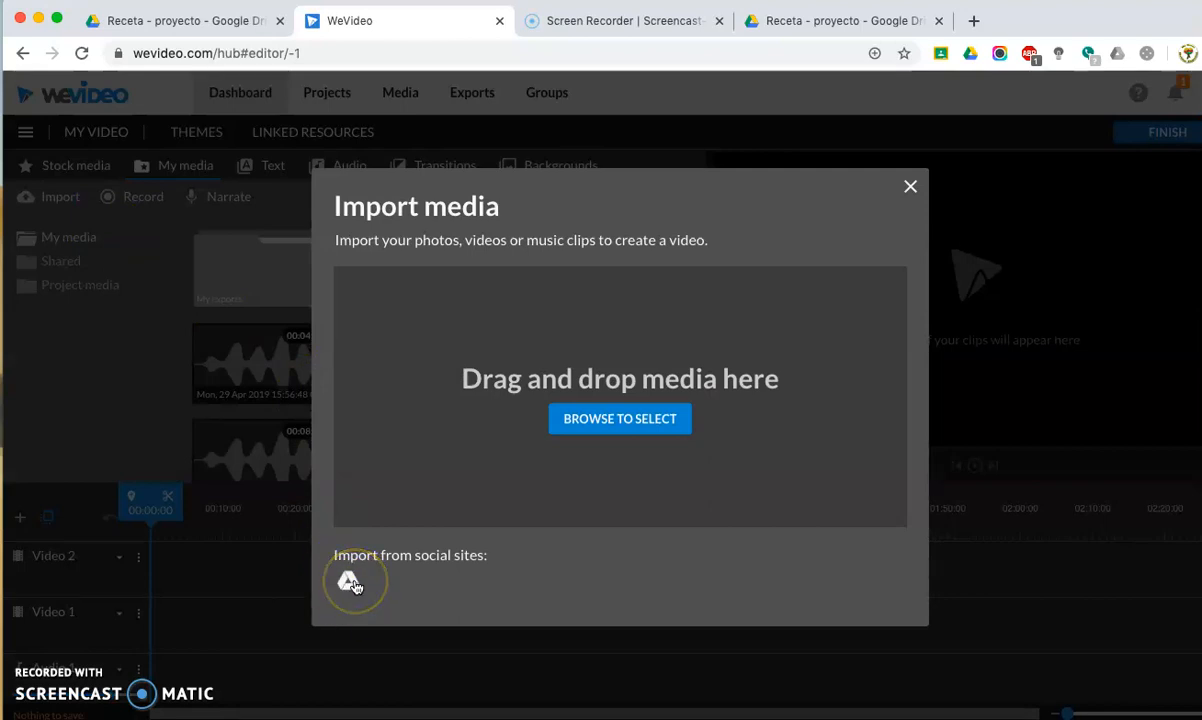
{"action": "left_click", "coordinate": [350, 582]}
{"action": "left_click", "coordinate": [310, 400]}
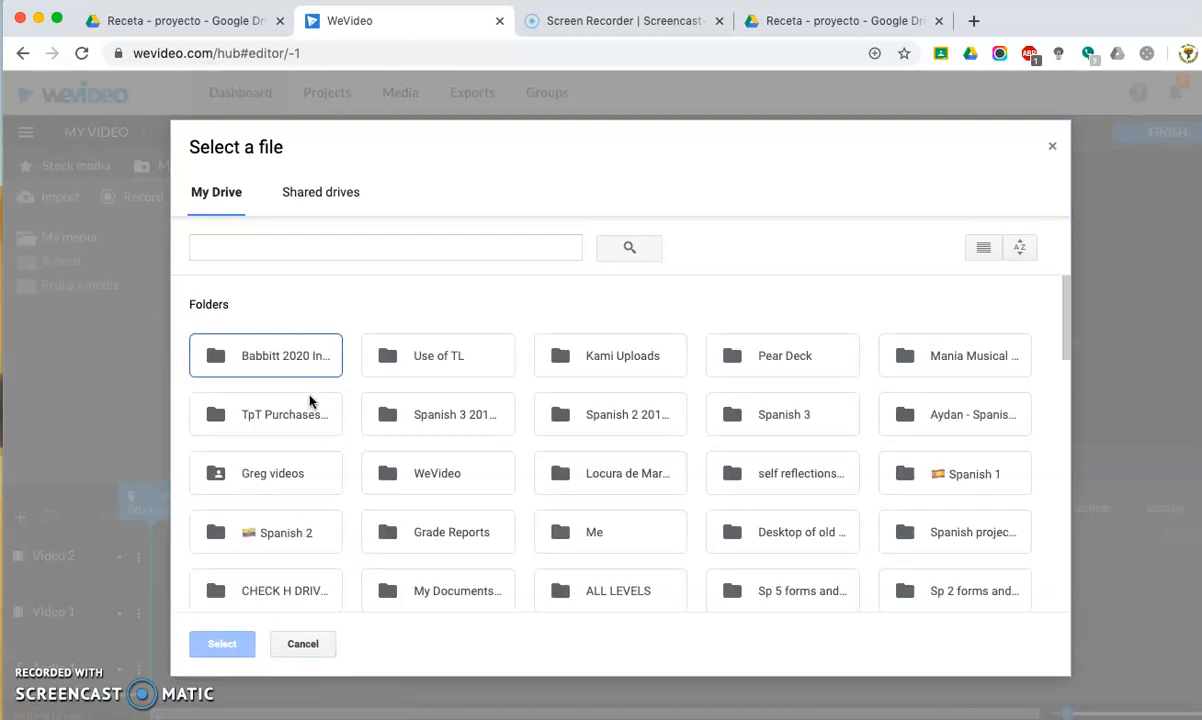
Import all videos and images from the Drive folder Spanish 3 > 5.1 > Receta - proyecto.
{"action": "double_click", "coordinate": [778, 421]}
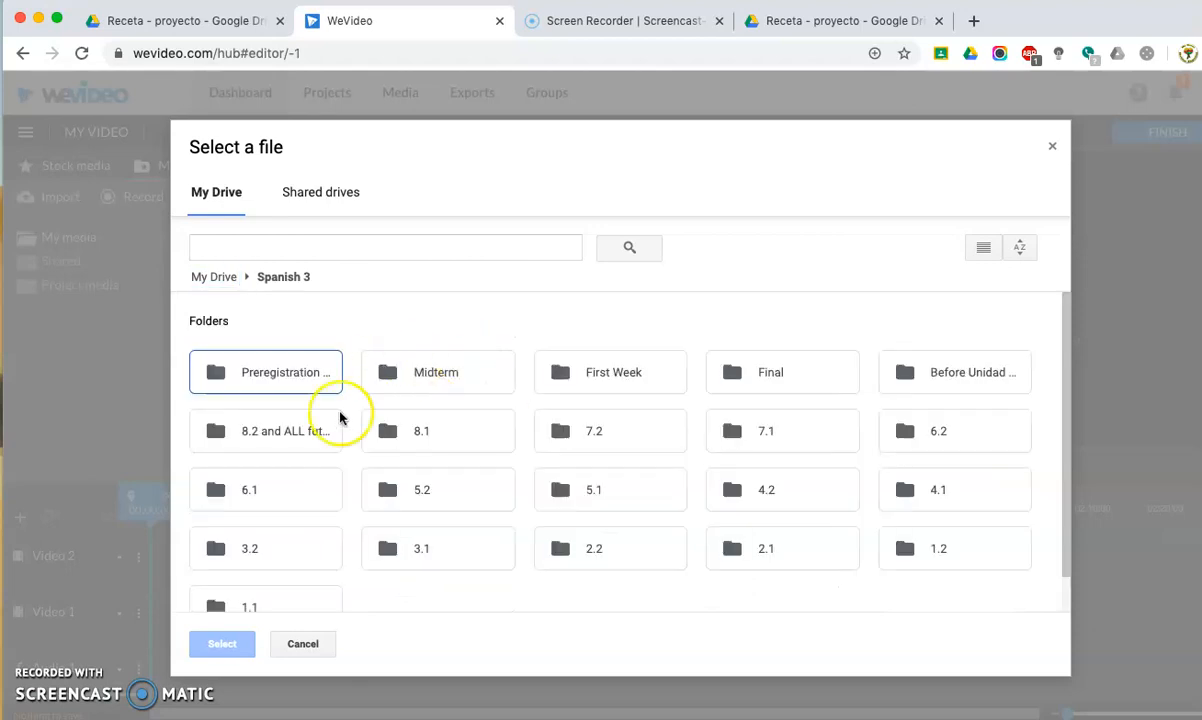
{"action": "double_click", "coordinate": [588, 488]}
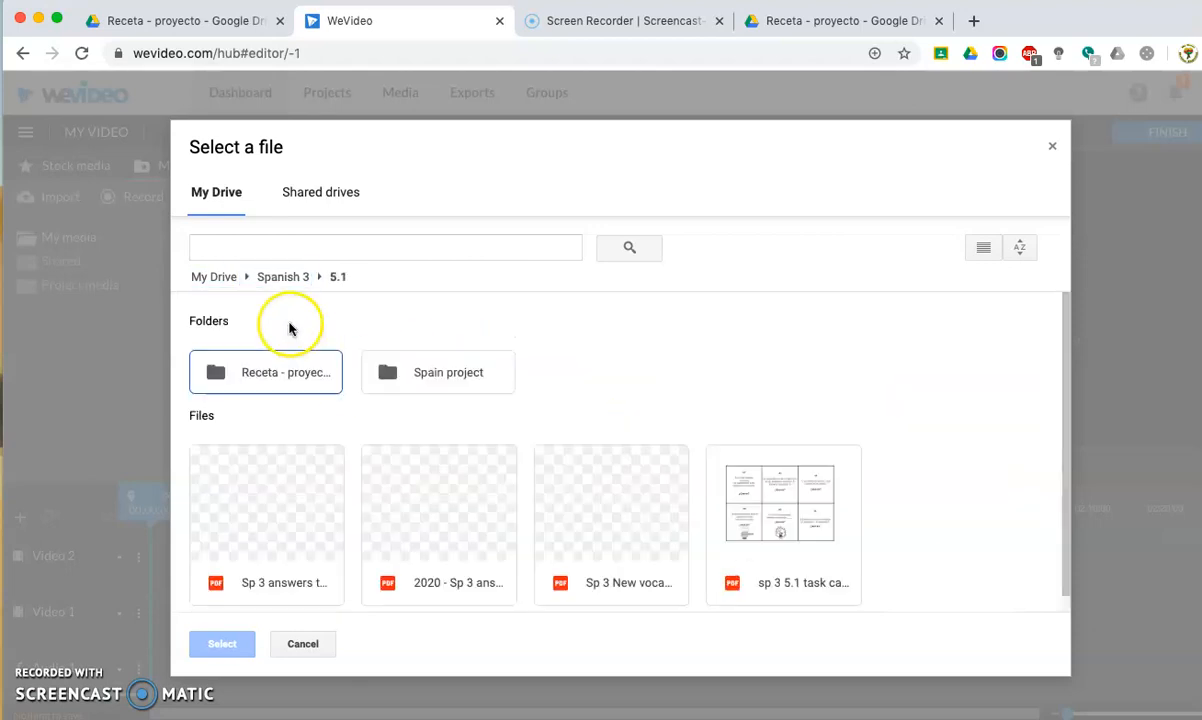
{"action": "double_click", "coordinate": [268, 370]}
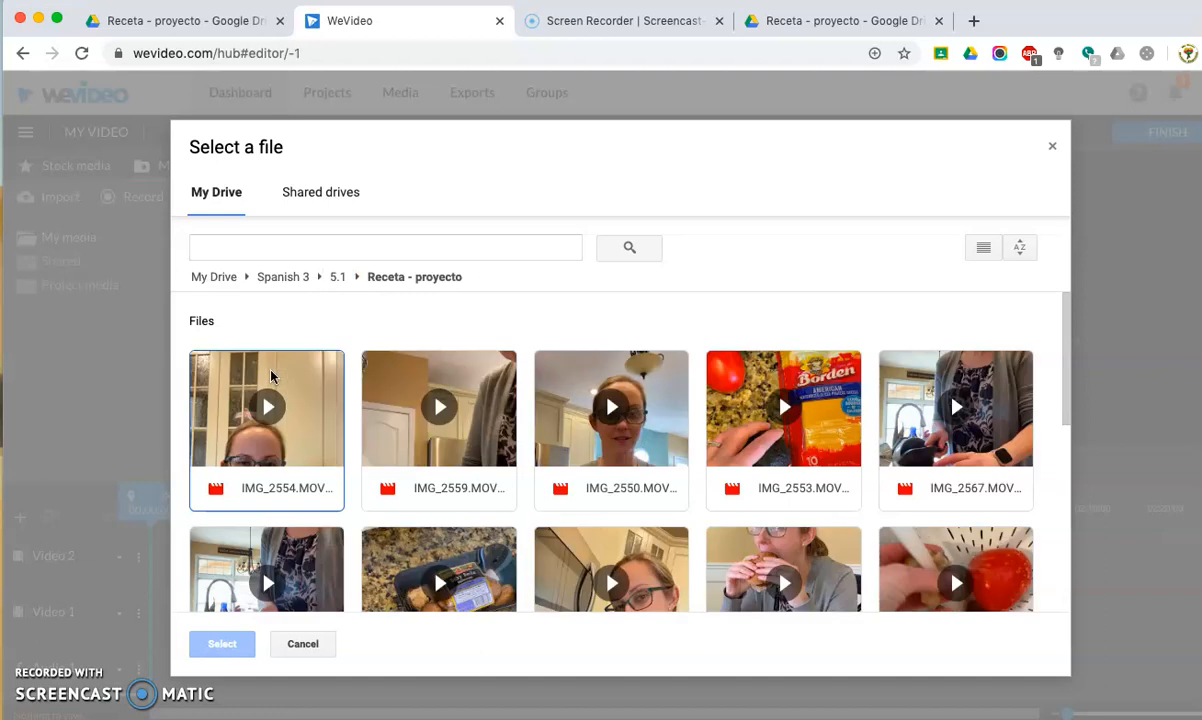
{"action": "left_click", "coordinate": [330, 388]}
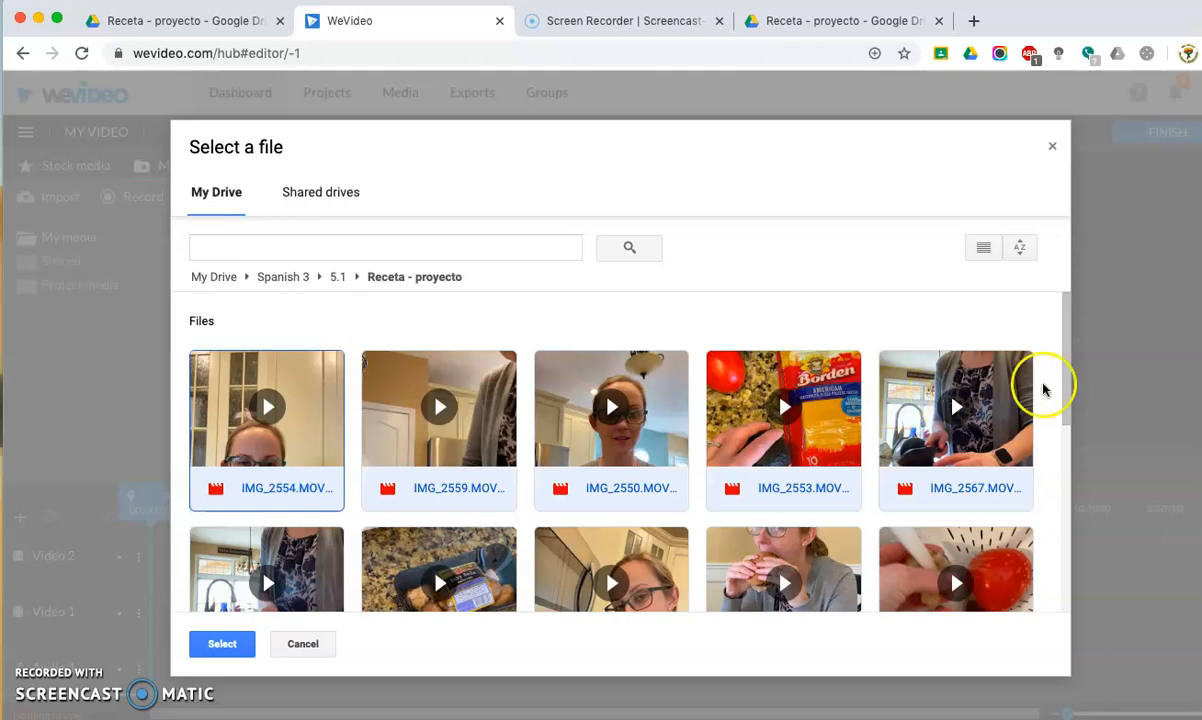
{"action": "left_click_drag", "start_coordinate": [1068, 392], "coordinate": [1069, 582]}
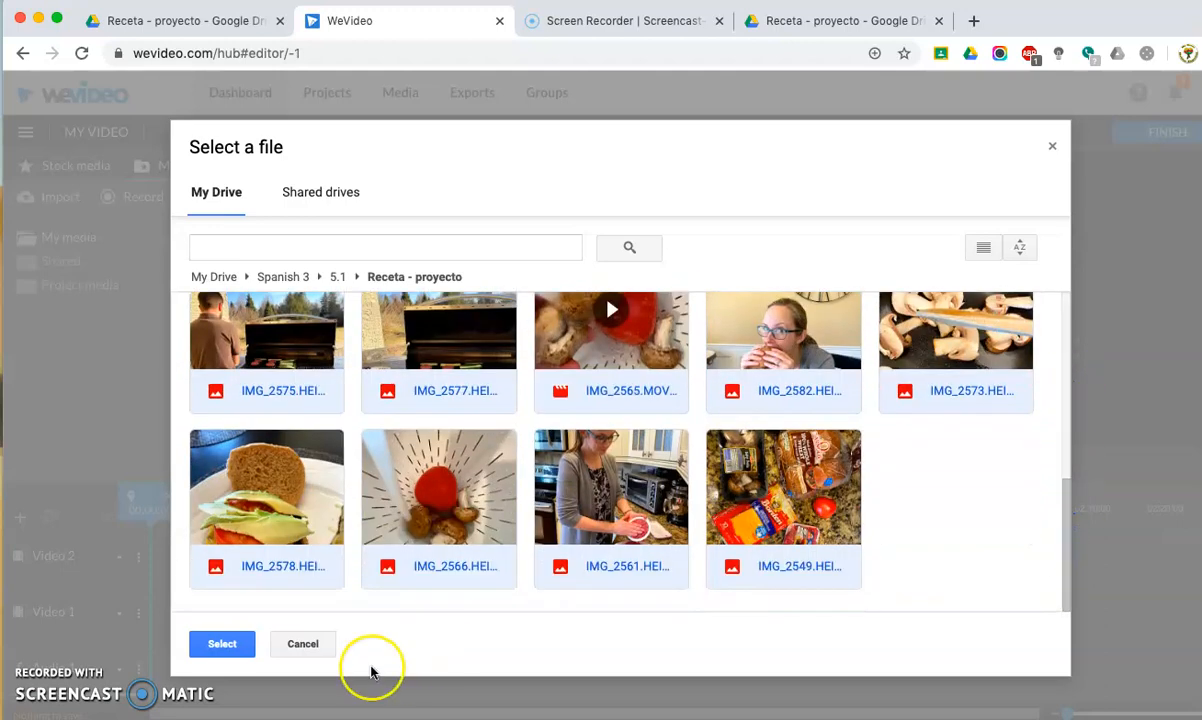
{"action": "left_click", "coordinate": [229, 646]}
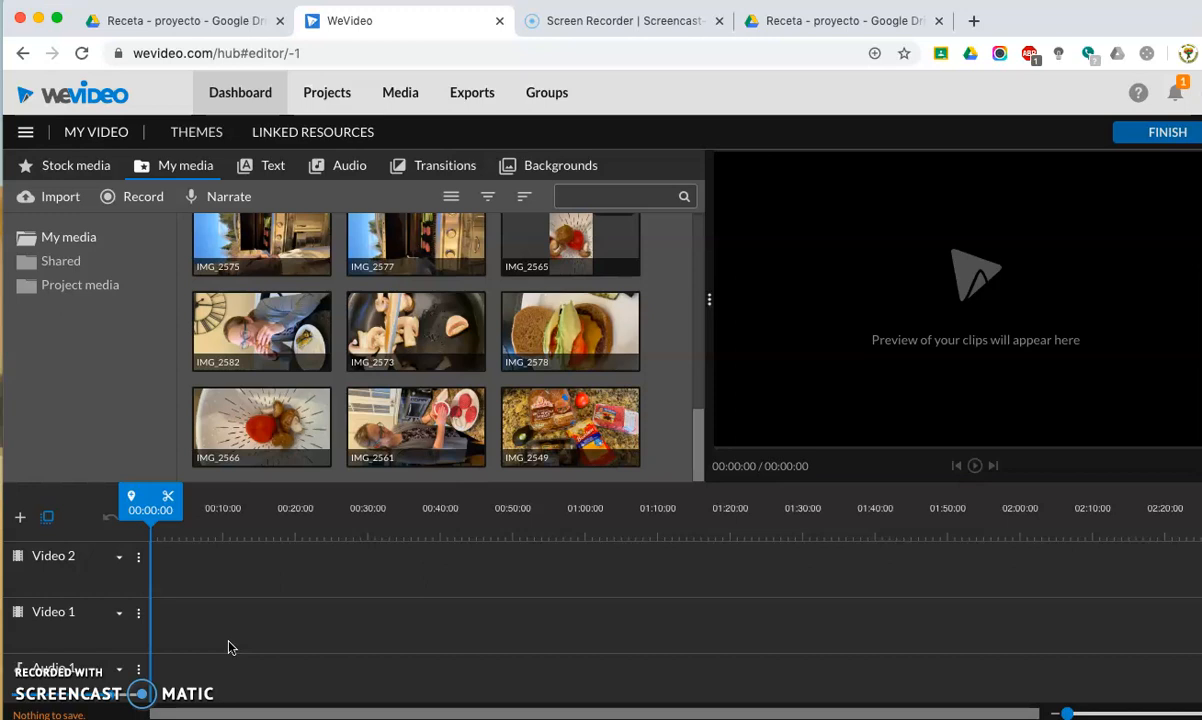
Look through the imported videos and photos in My media.
{"action": "scroll", "coordinate": [412, 307], "scroll_direction": "up", "scroll_amount": 5}
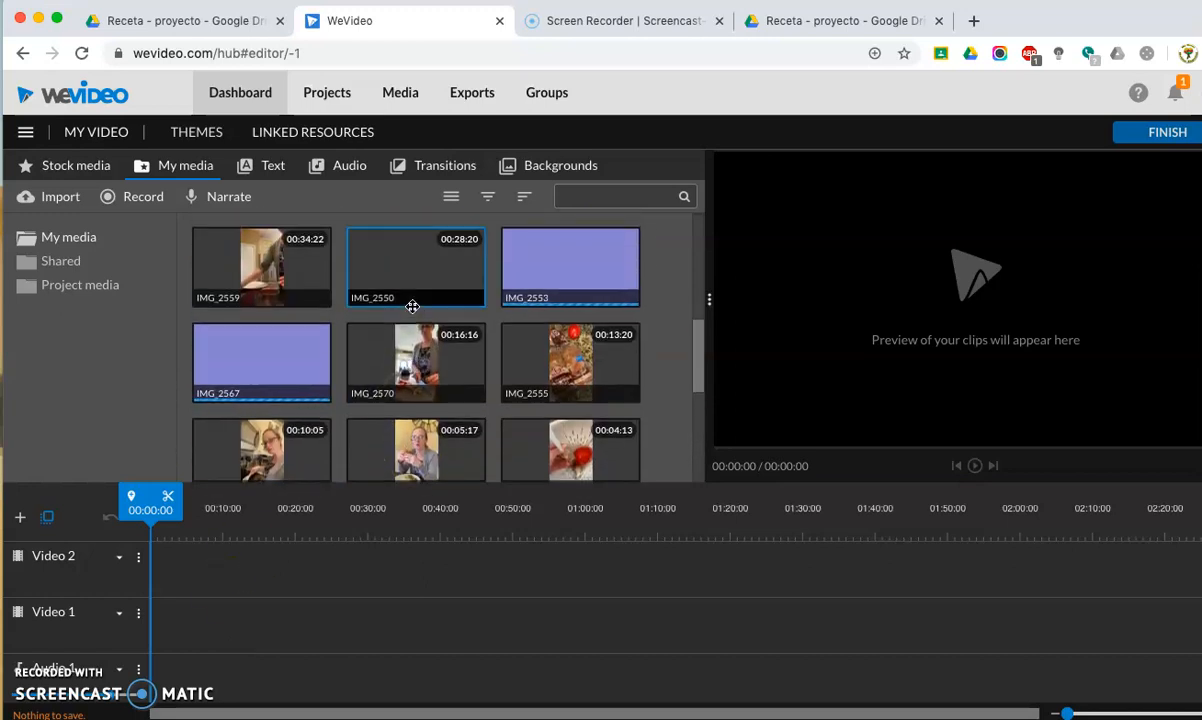
{"action": "scroll", "coordinate": [412, 340], "scroll_direction": "down", "scroll_amount": 5}
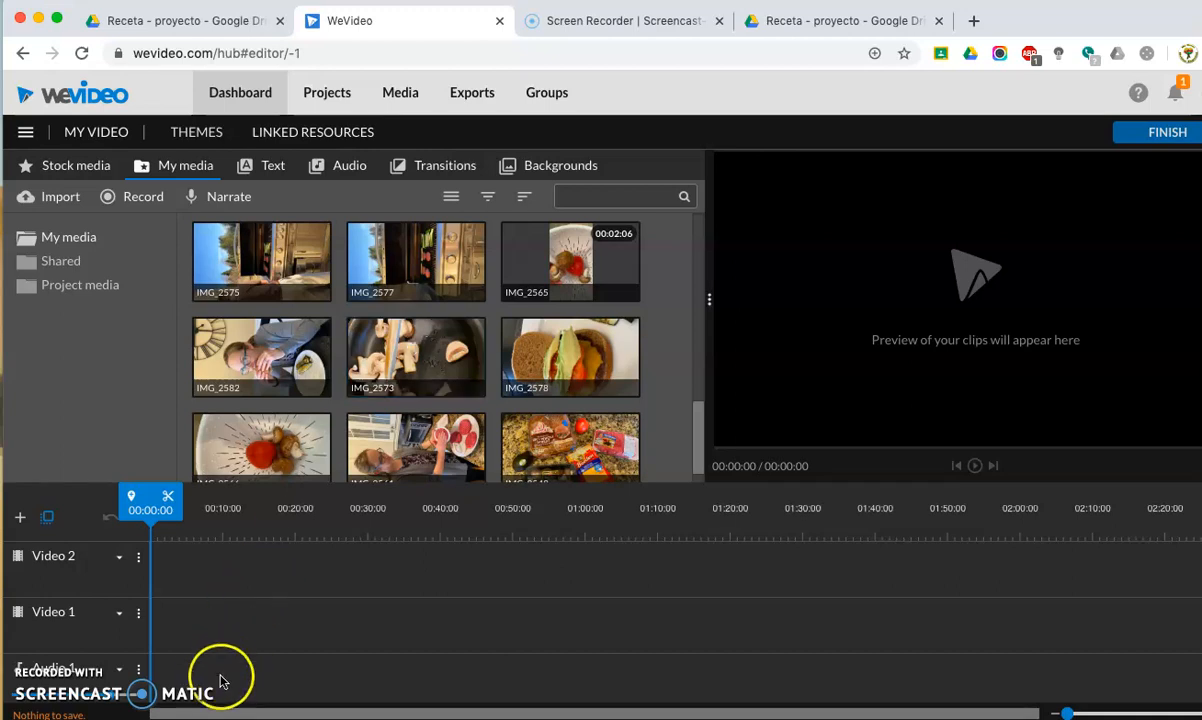
{"action": "scroll", "coordinate": [221, 677], "scroll_direction": "down", "scroll_amount": 1}
{"action": "scroll", "coordinate": [221, 677], "scroll_direction": "right", "scroll_amount": 1}
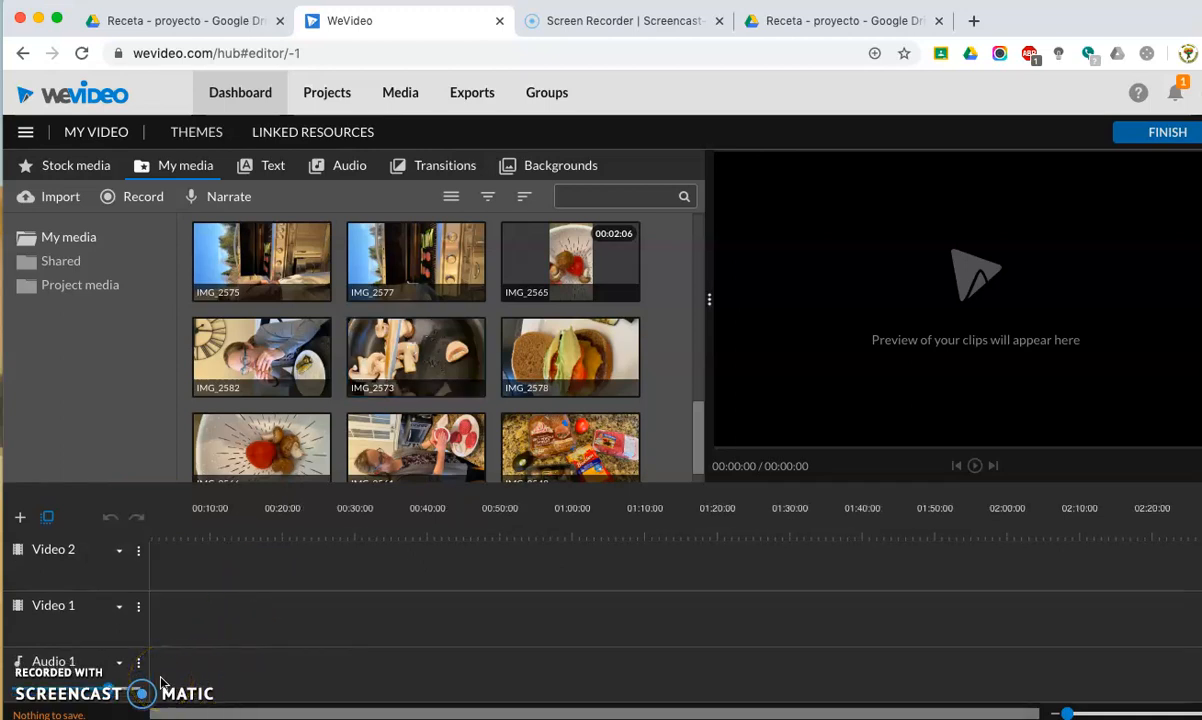
{"action": "left_click", "coordinate": [186, 626]}
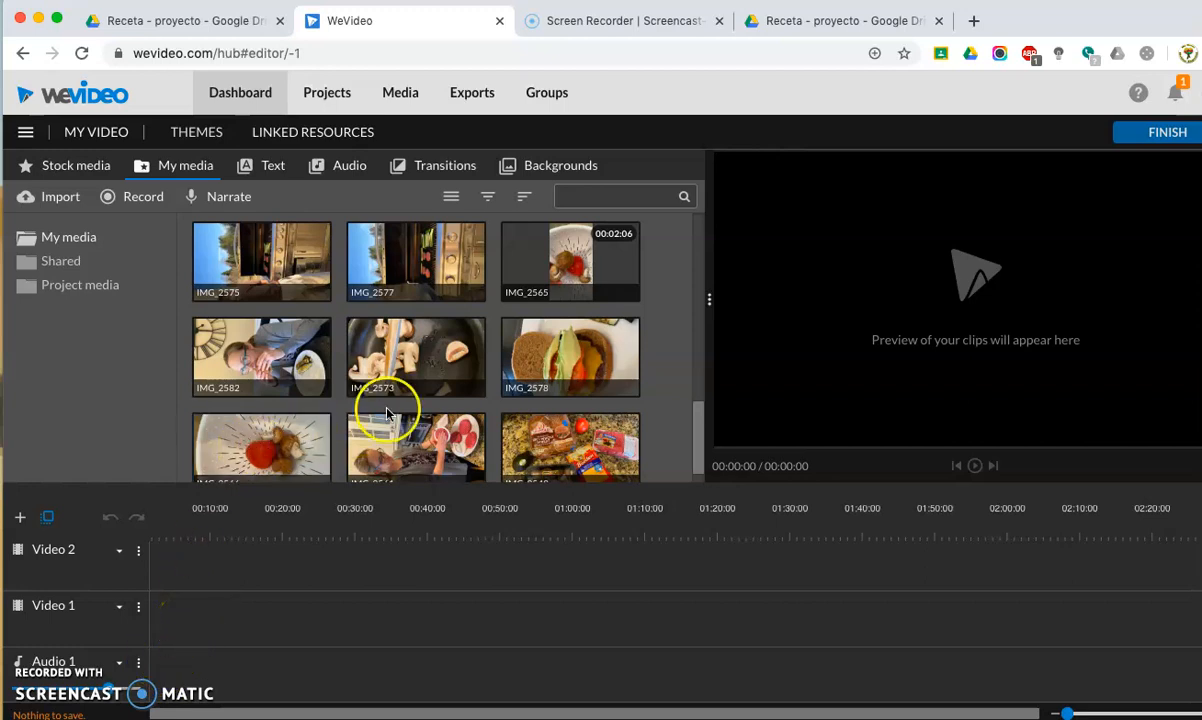
{"action": "scroll", "coordinate": [327, 389], "scroll_direction": "down", "scroll_amount": 1}
{"action": "left_click", "coordinate": [327, 387]}
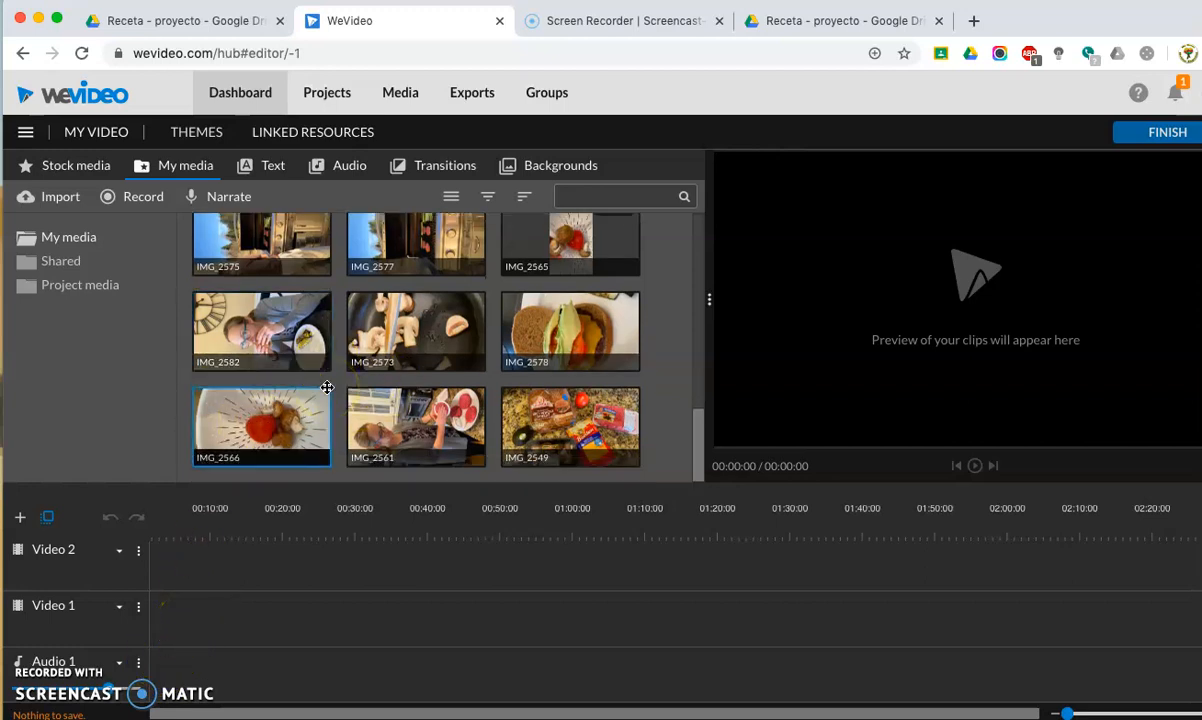
{"action": "left_click", "coordinate": [533, 408]}
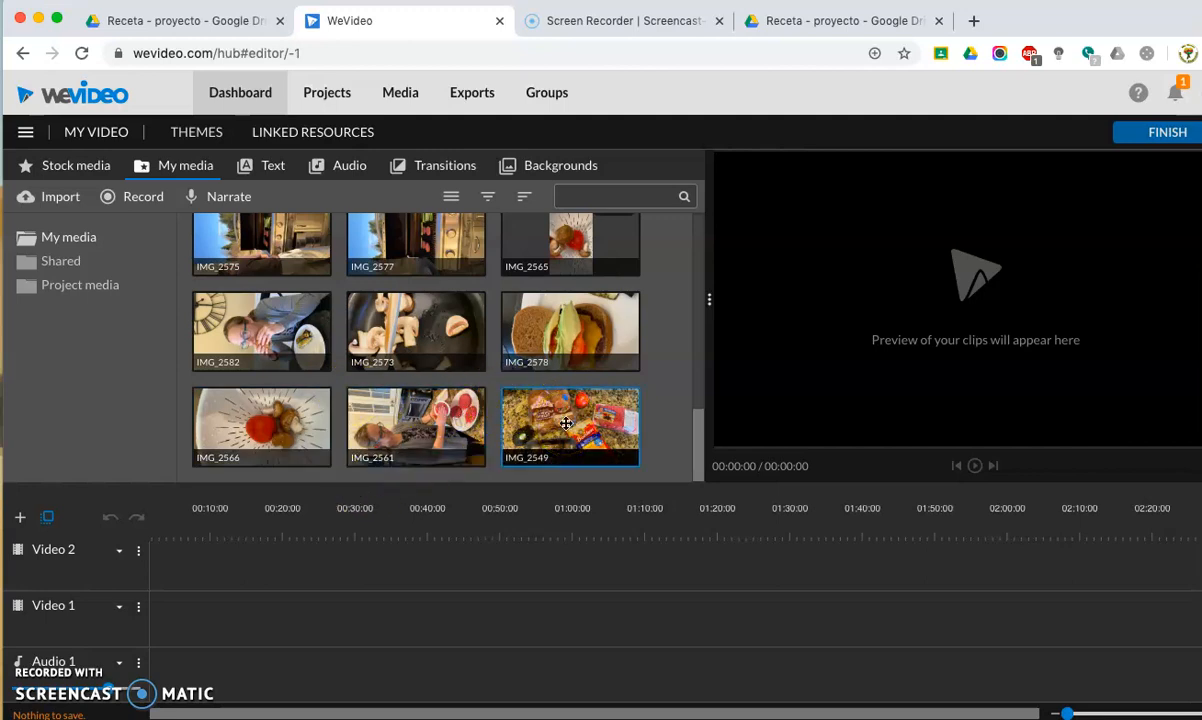
Place the IMG_2555 clip on the Video 2 track, starting about 8 seconds into the timeline.
{"action": "scroll", "coordinate": [566, 423], "scroll_direction": "up", "scroll_amount": 10}
{"action": "scroll", "coordinate": [566, 423], "scroll_direction": "down", "scroll_amount": 2}
{"action": "left_click", "coordinate": [566, 423]}
{"action": "scroll", "coordinate": [555, 390], "scroll_direction": "down", "scroll_amount": 2}
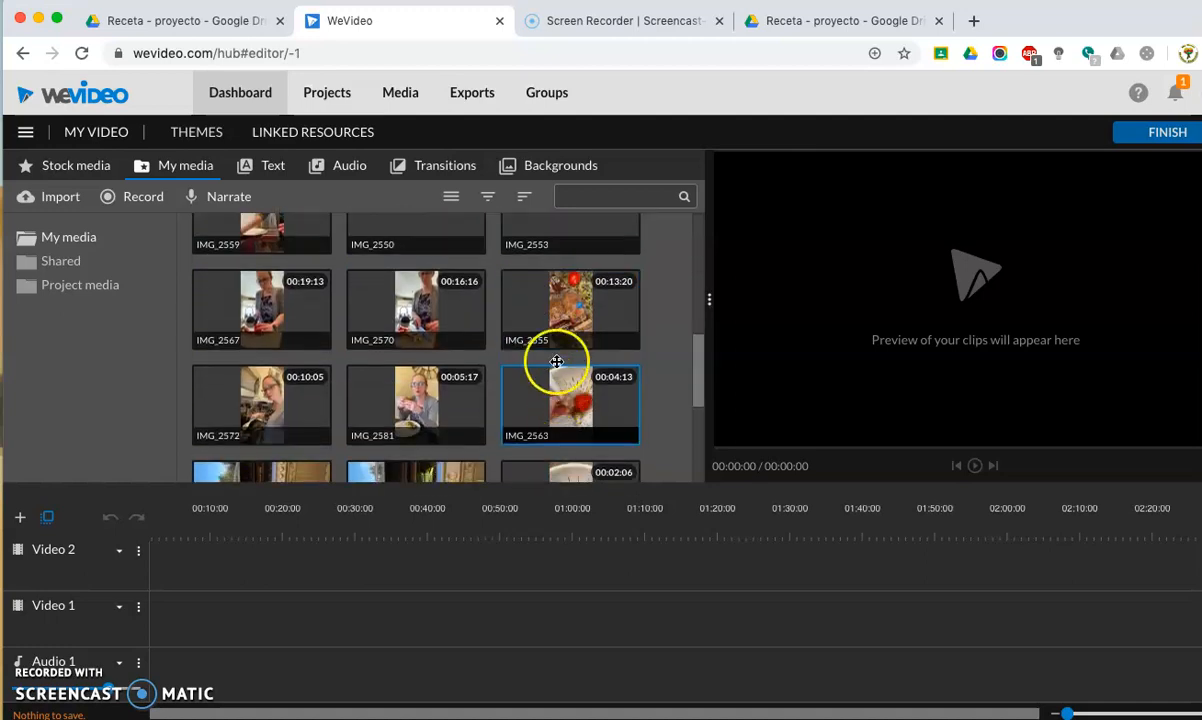
{"action": "left_click_drag", "start_coordinate": [546, 317], "coordinate": [222, 580]}
{"action": "left_click", "coordinate": [213, 582]}
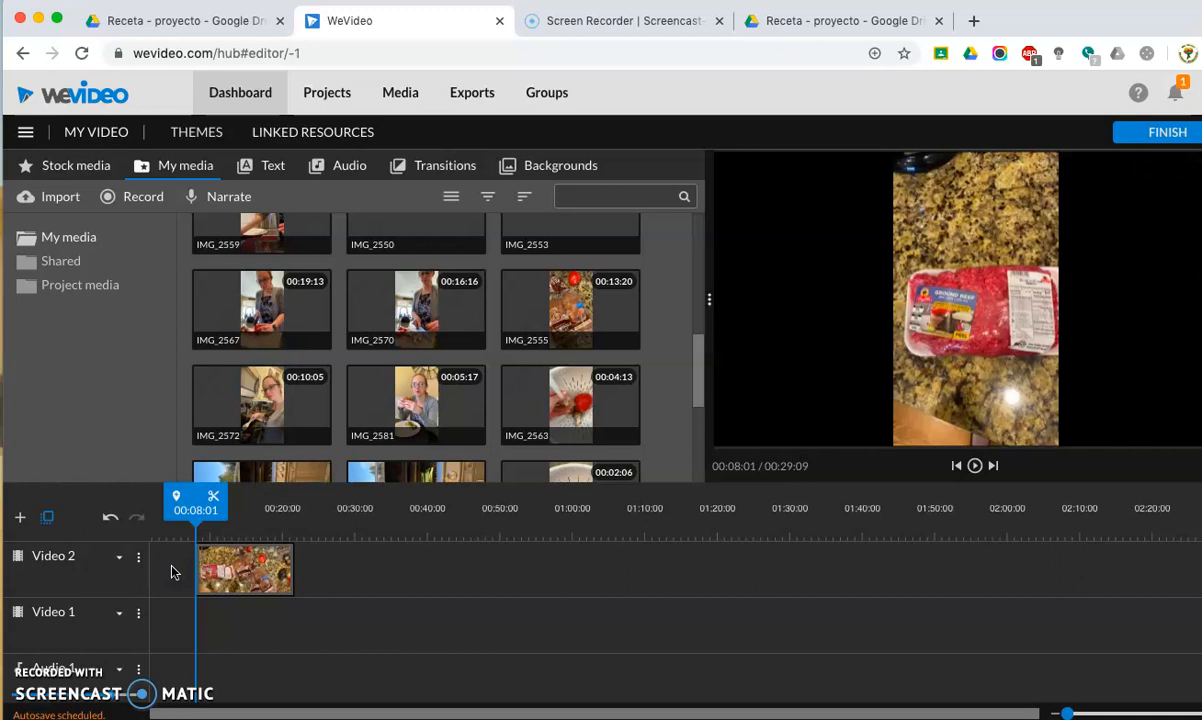
Place the Shoppe - Title motion title on the Video 2 track, directly before the IMG_2555 clip.
{"action": "left_click", "coordinate": [166, 558]}
{"action": "left_click", "coordinate": [188, 317]}
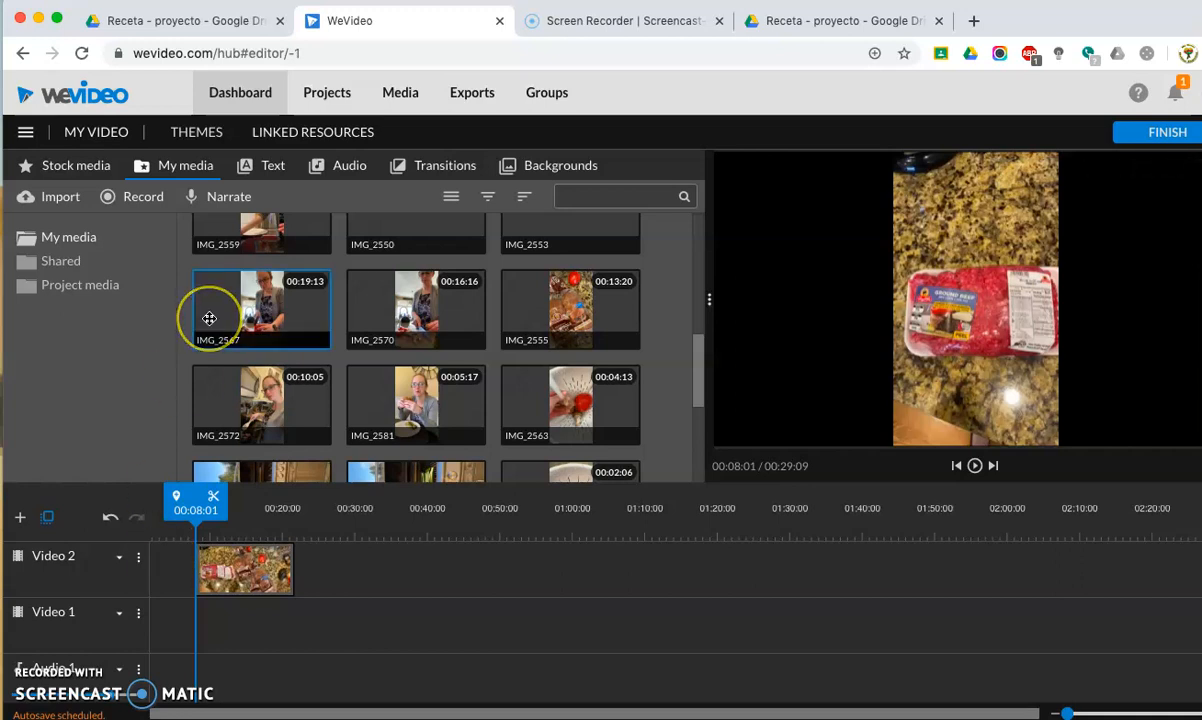
{"action": "left_click", "coordinate": [270, 210]}
{"action": "left_click", "coordinate": [270, 168]}
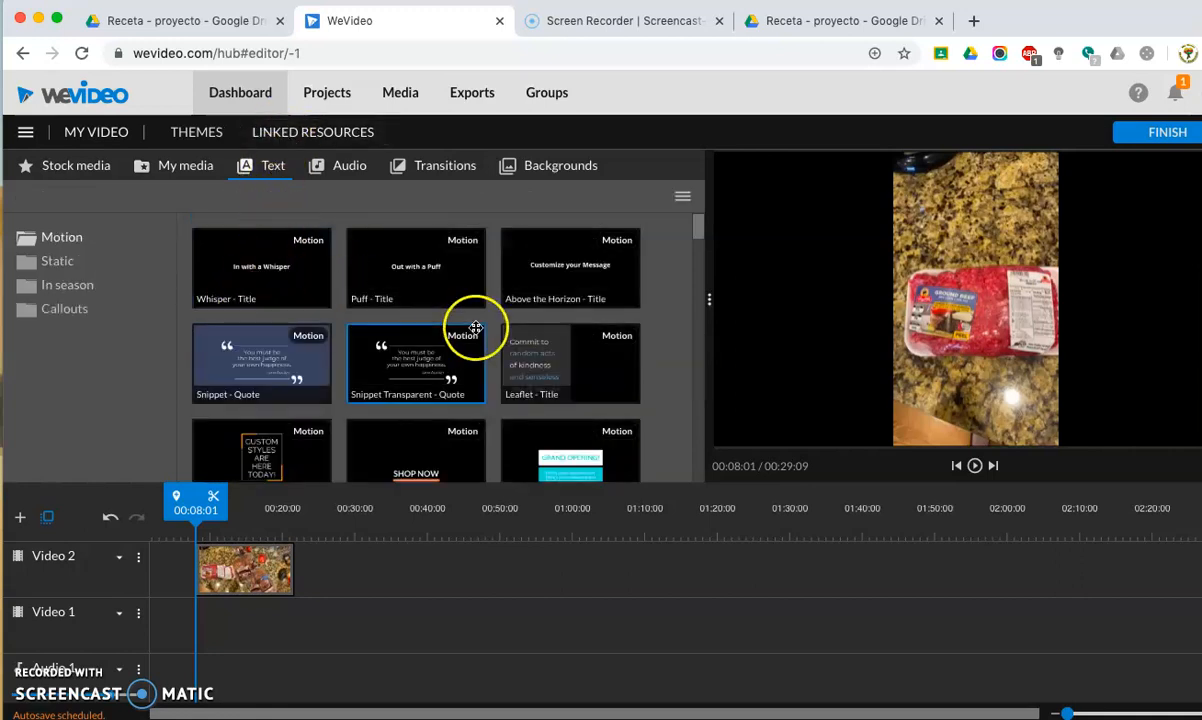
{"action": "scroll", "coordinate": [575, 355], "scroll_direction": "down", "scroll_amount": 2}
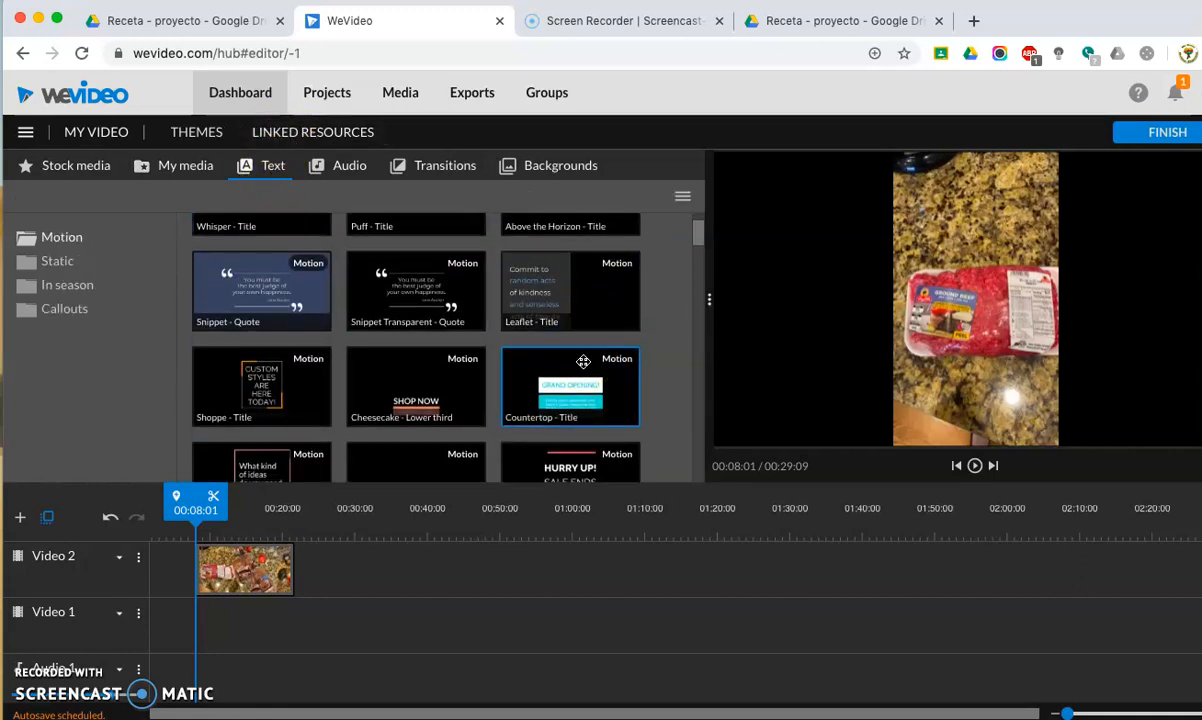
{"action": "scroll", "coordinate": [500, 366], "scroll_direction": "down", "scroll_amount": 2}
{"action": "left_click_drag", "start_coordinate": [246, 331], "coordinate": [181, 590]}
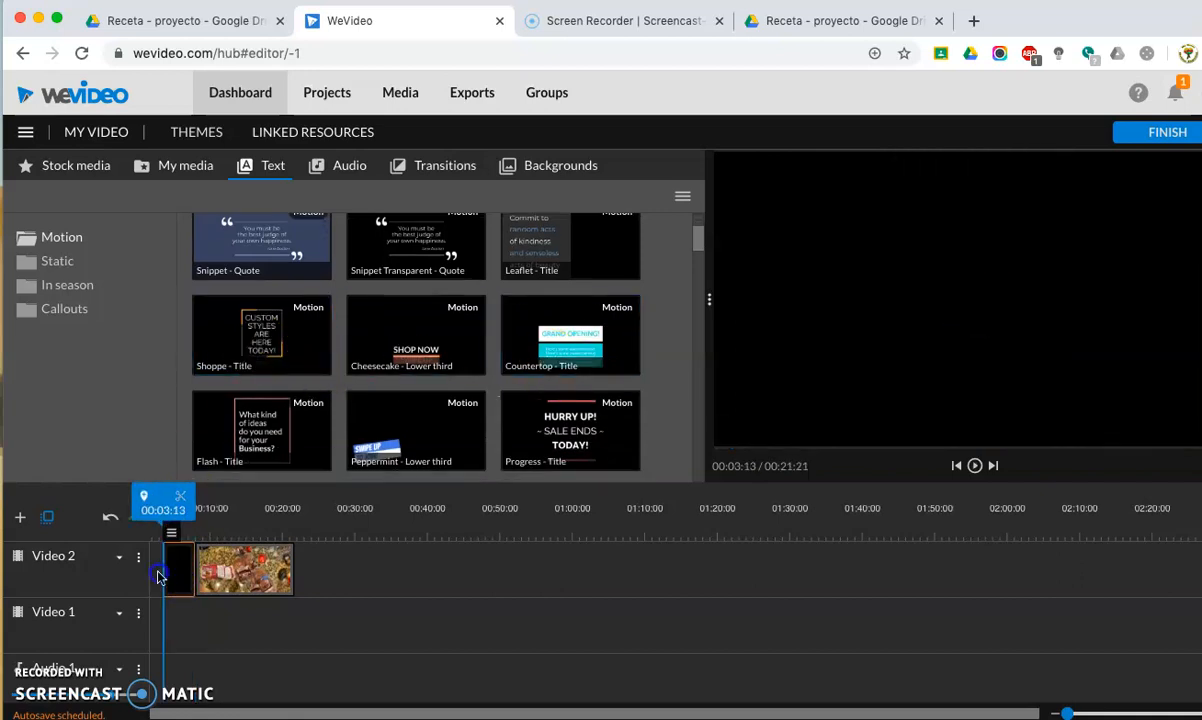
Open the Shoppe title on the Video 2 track for editing and set its first text line to "Una receta".
{"action": "double_click", "coordinate": [181, 580]}
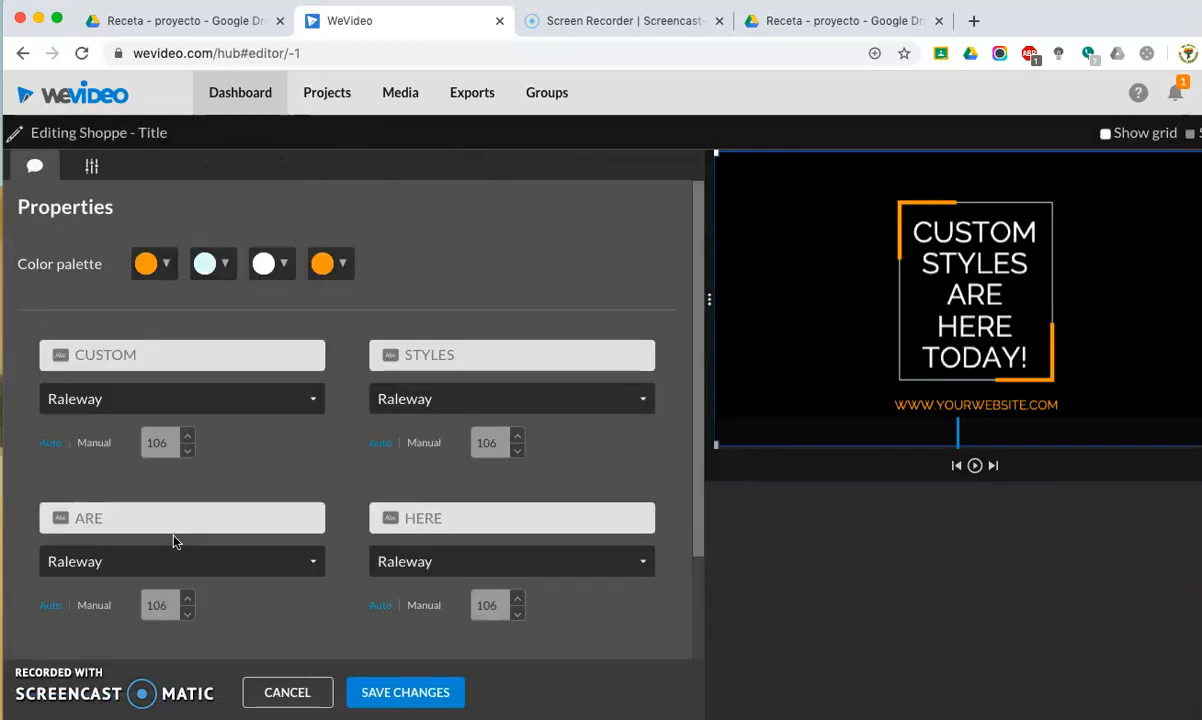
{"action": "left_click", "coordinate": [290, 690]}
{"action": "left_click", "coordinate": [172, 532]}
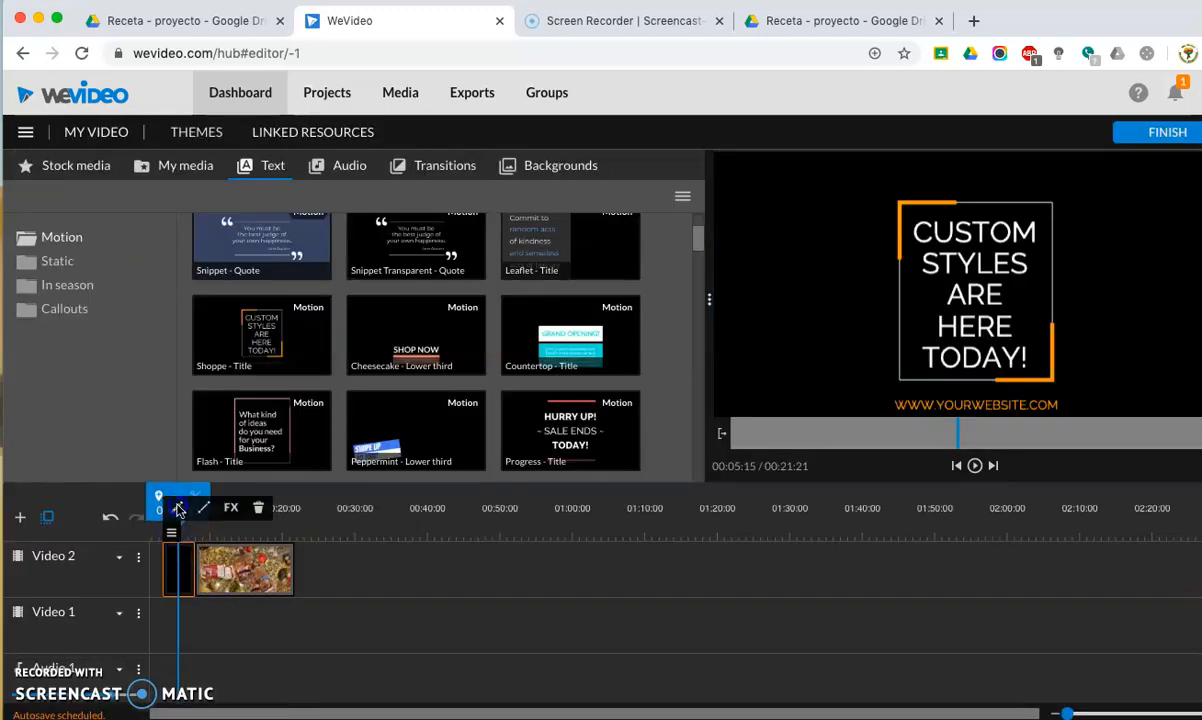
{"action": "left_click", "coordinate": [179, 511]}
{"action": "left_click", "coordinate": [210, 358]}
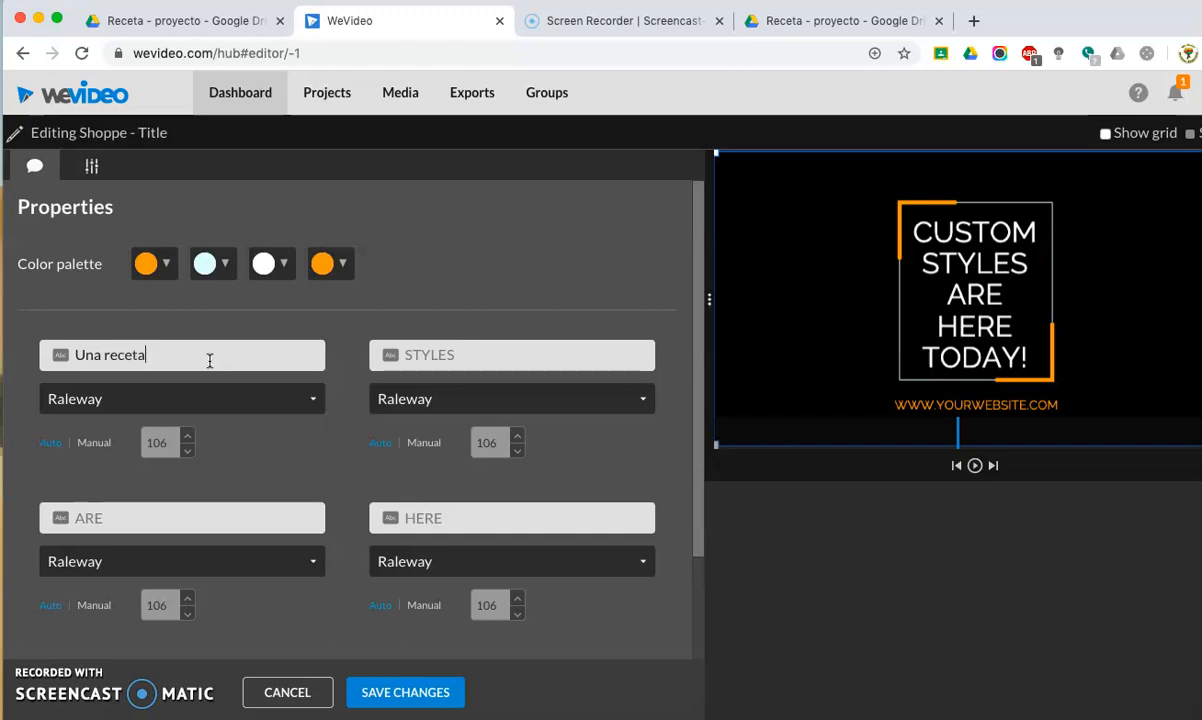
Set the title's second text line to "por la" followed by the author's title and surname, and save the changes.
{"action": "left_click", "coordinate": [471, 360]}
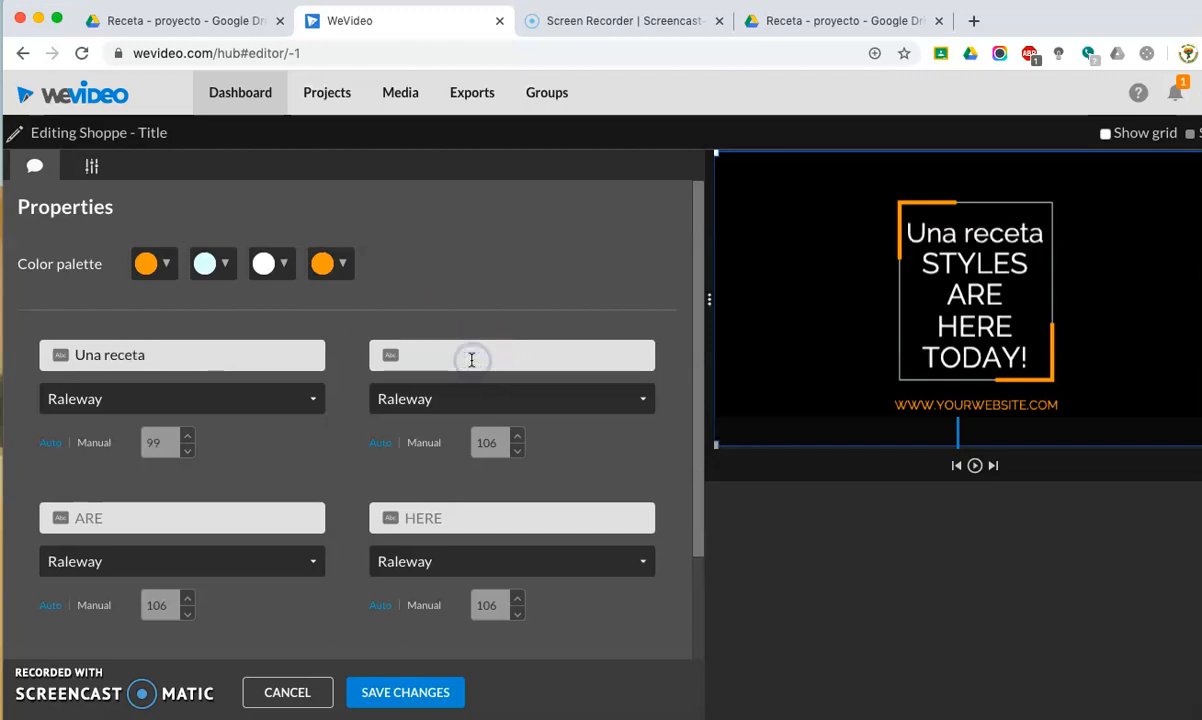
{"action": "type", "text": "por la Se"}
{"action": "key", "text": "BackSpace"}
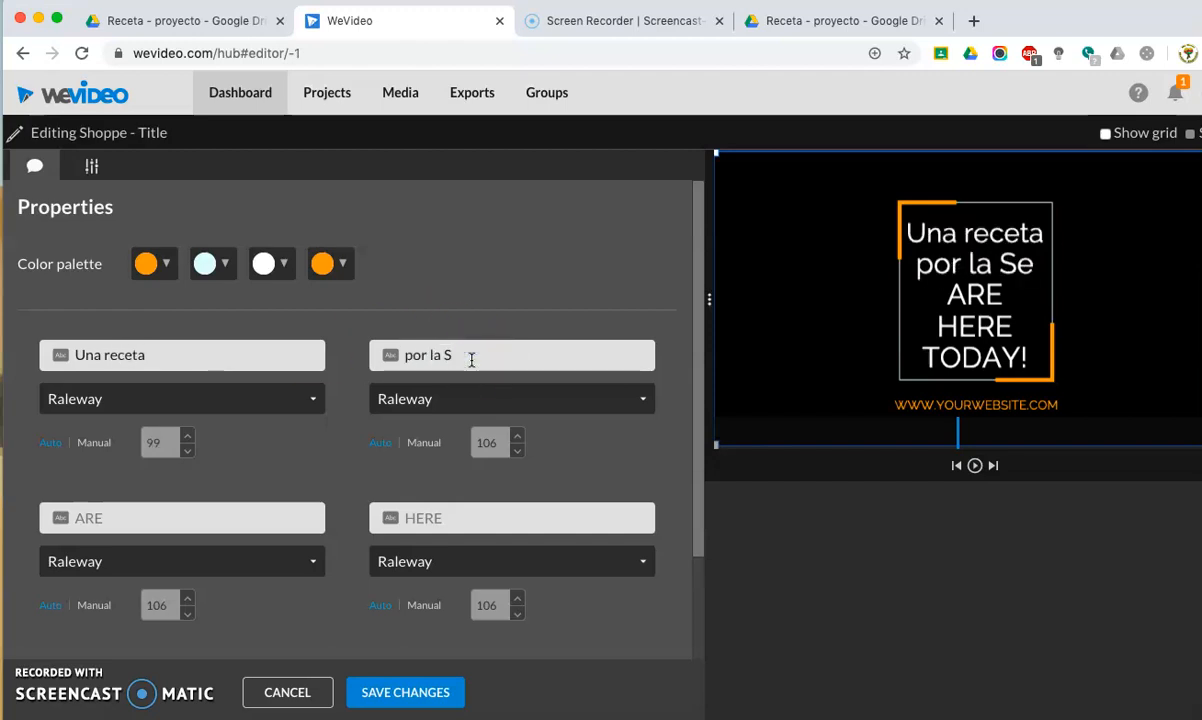
{"action": "type", "text": "ra. Babbitt"}
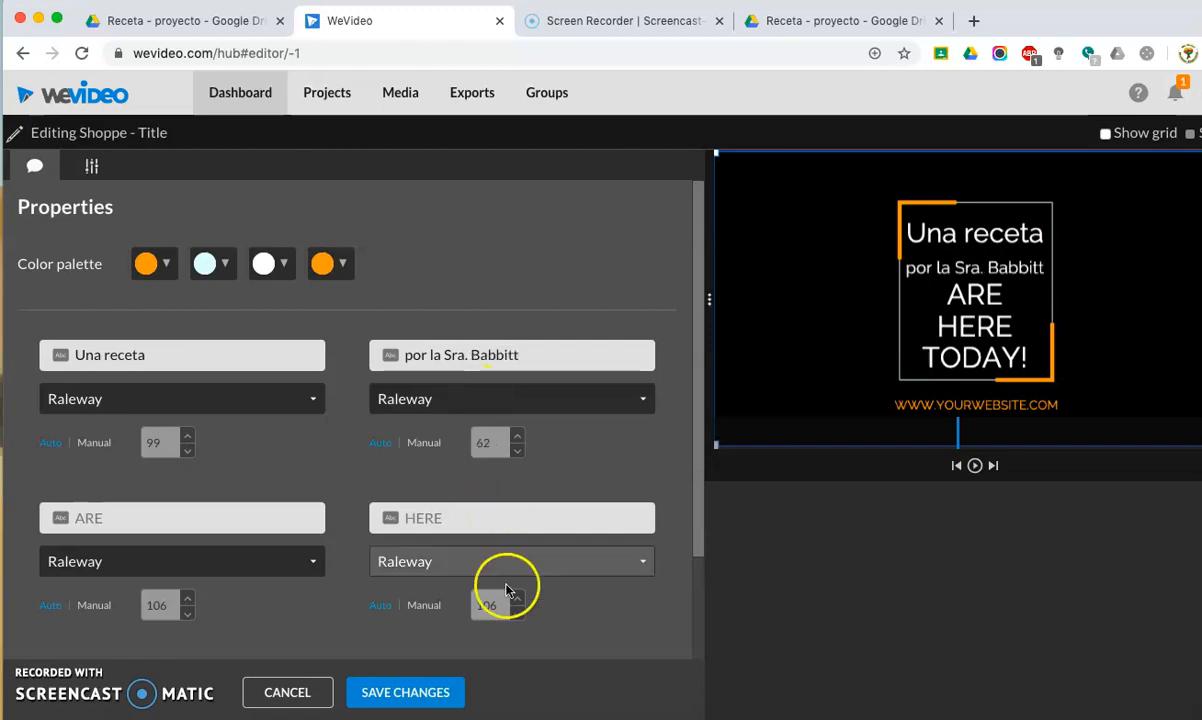
{"action": "left_click", "coordinate": [237, 523]}
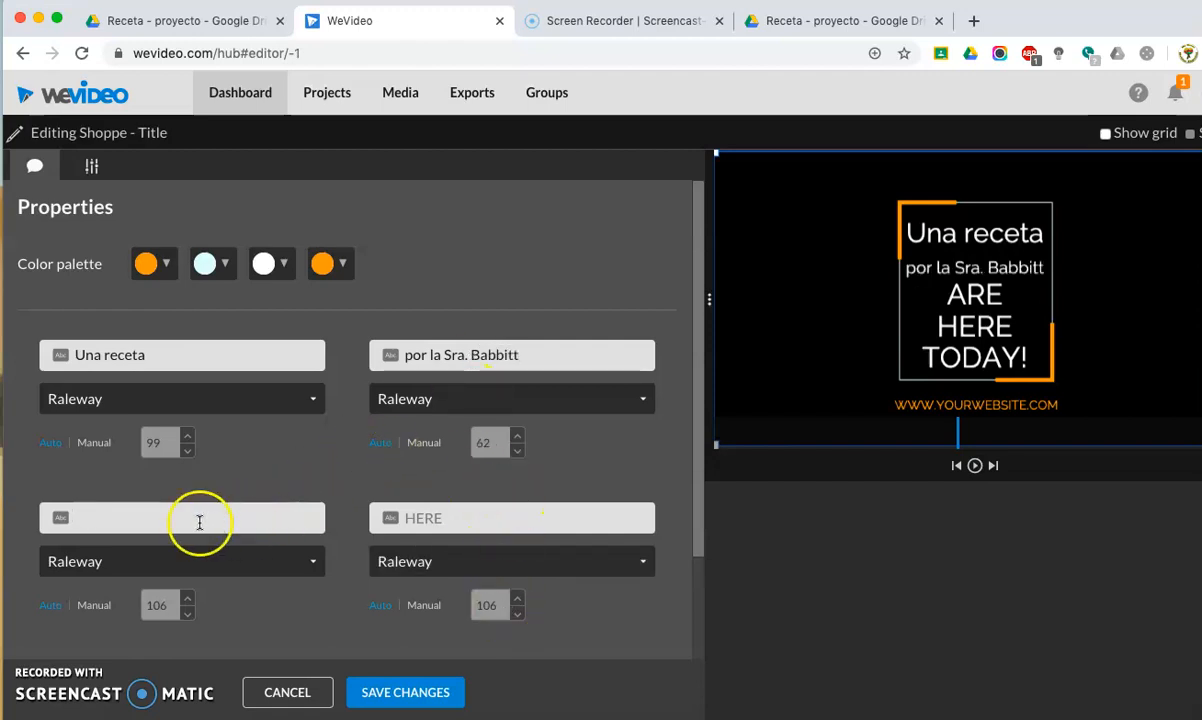
{"action": "left_click", "coordinate": [440, 521]}
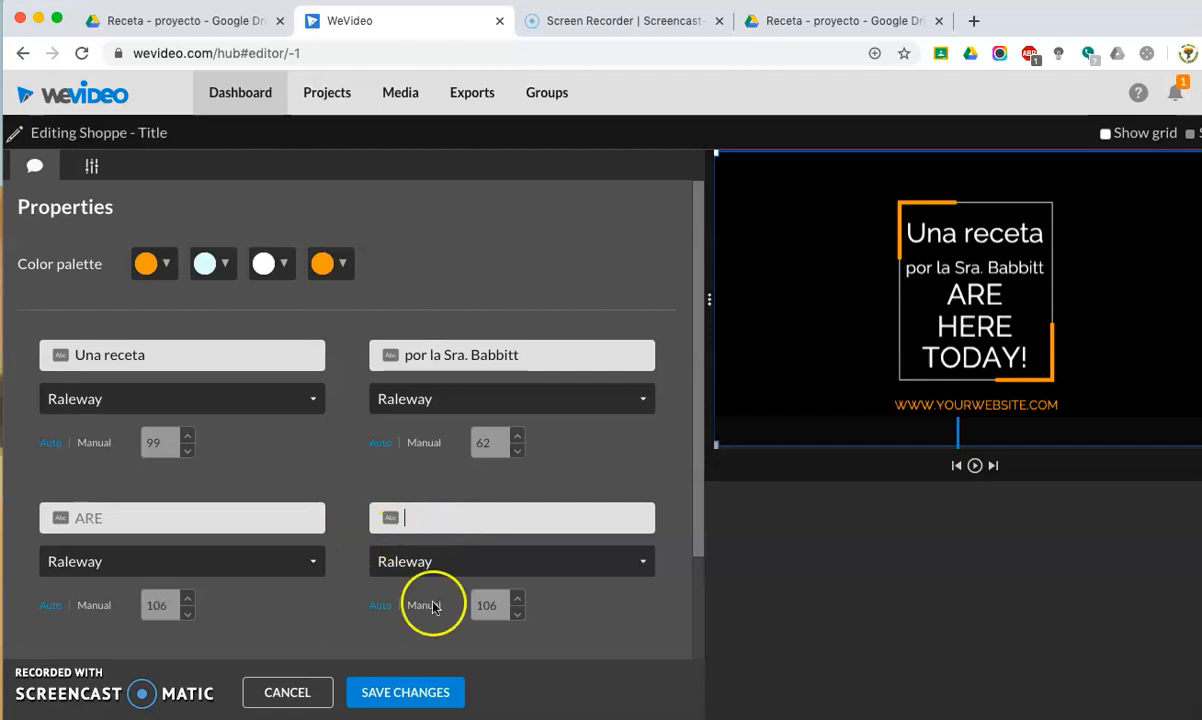
{"action": "left_click", "coordinate": [405, 691]}
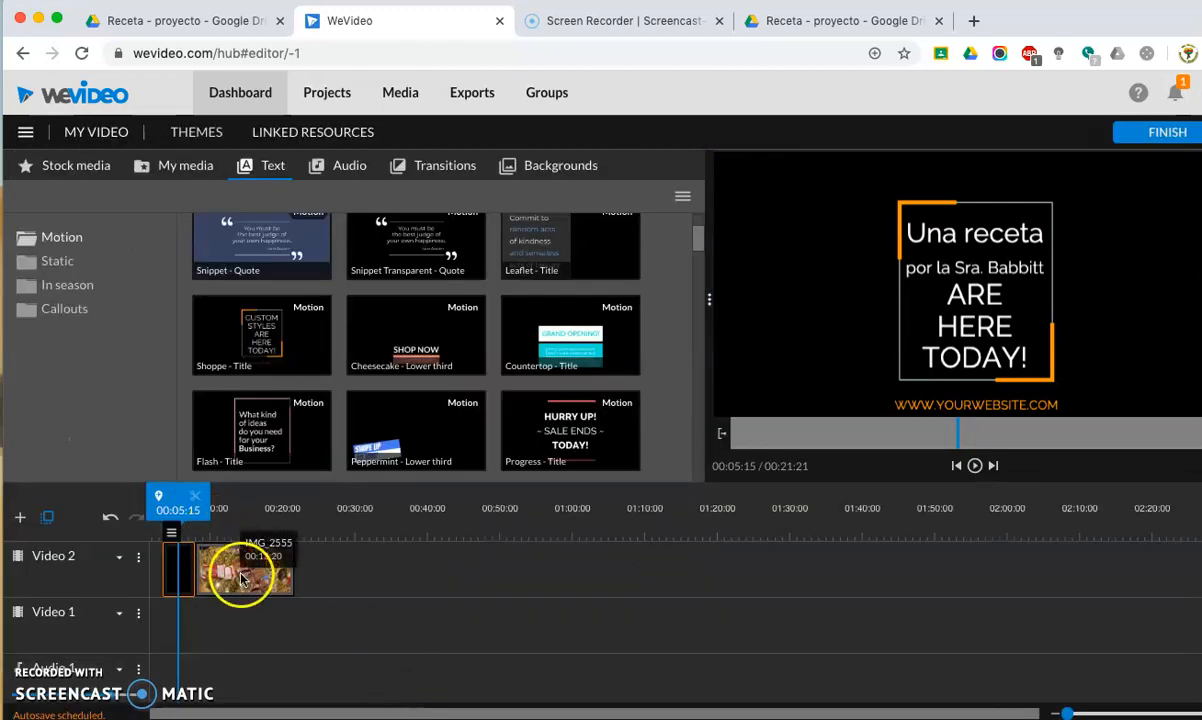
{"action": "left_click", "coordinate": [190, 572]}
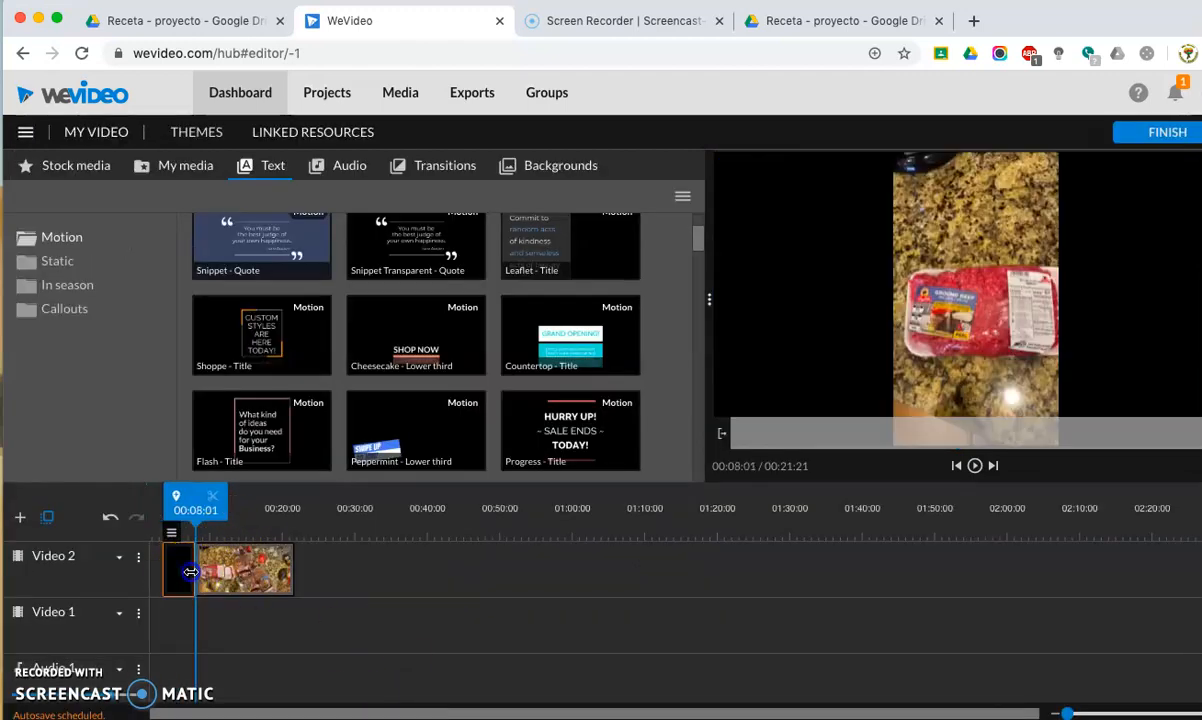
{"action": "left_click", "coordinate": [164, 568]}
{"action": "left_click", "coordinate": [164, 568]}
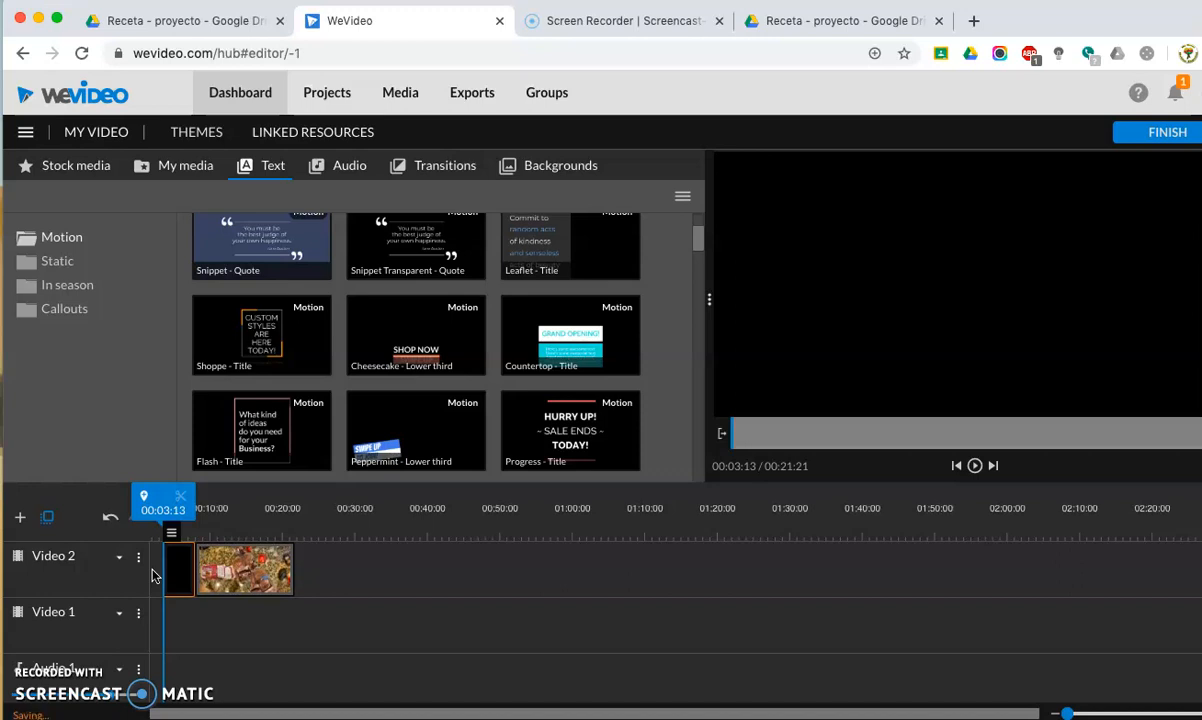
{"action": "scroll", "coordinate": [155, 580], "scroll_direction": "left", "scroll_amount": 1}
{"action": "left_click", "coordinate": [204, 690]}
{"action": "scroll", "coordinate": [204, 690], "scroll_direction": "down", "scroll_amount": 1}
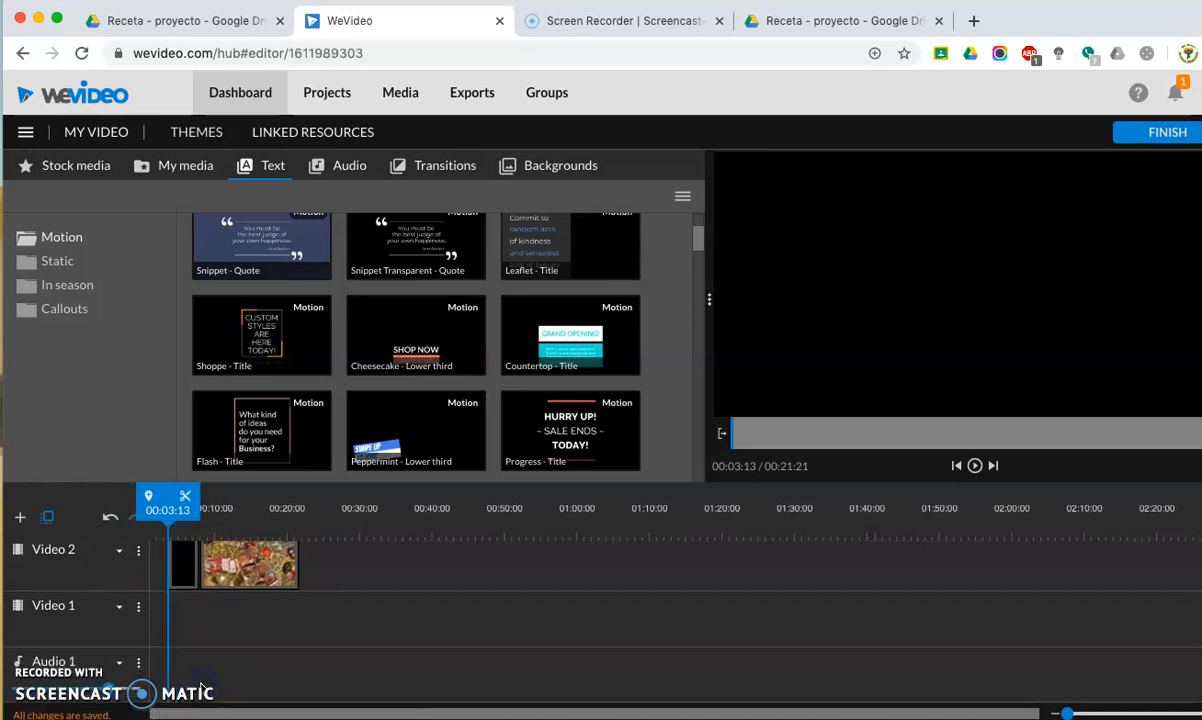
Add a new audio track to the timeline.
{"action": "left_click", "coordinate": [20, 517]}
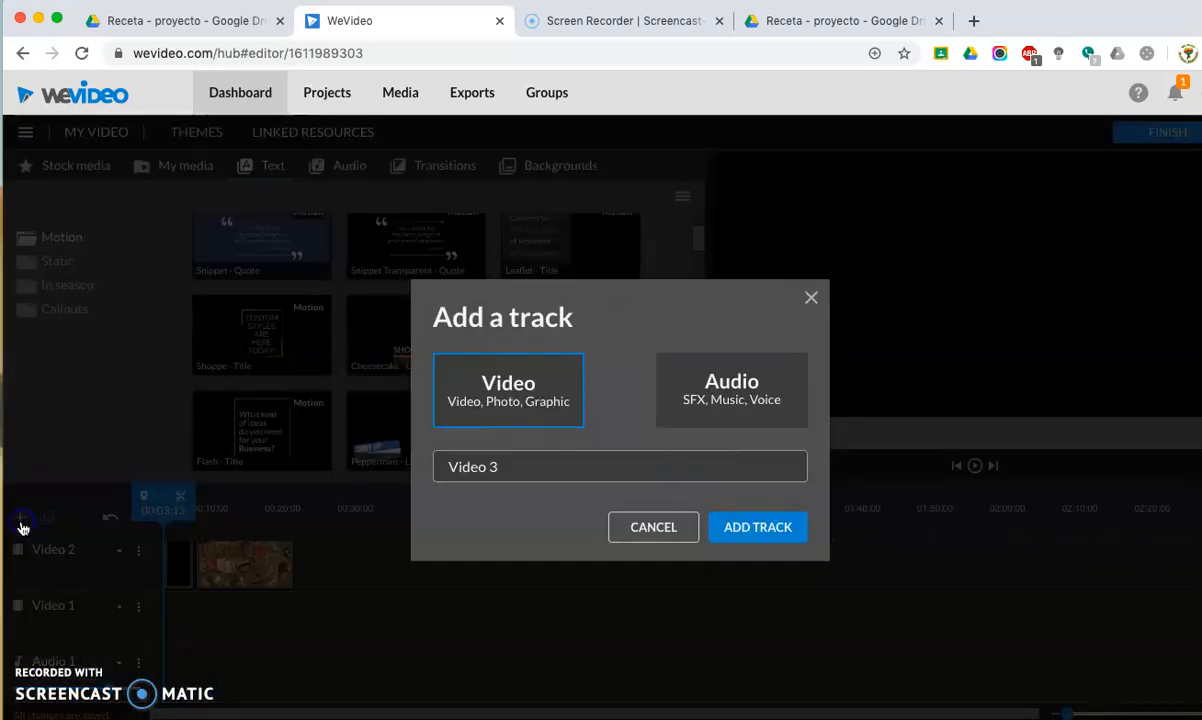
{"action": "left_click", "coordinate": [746, 405]}
{"action": "left_click", "coordinate": [746, 526]}
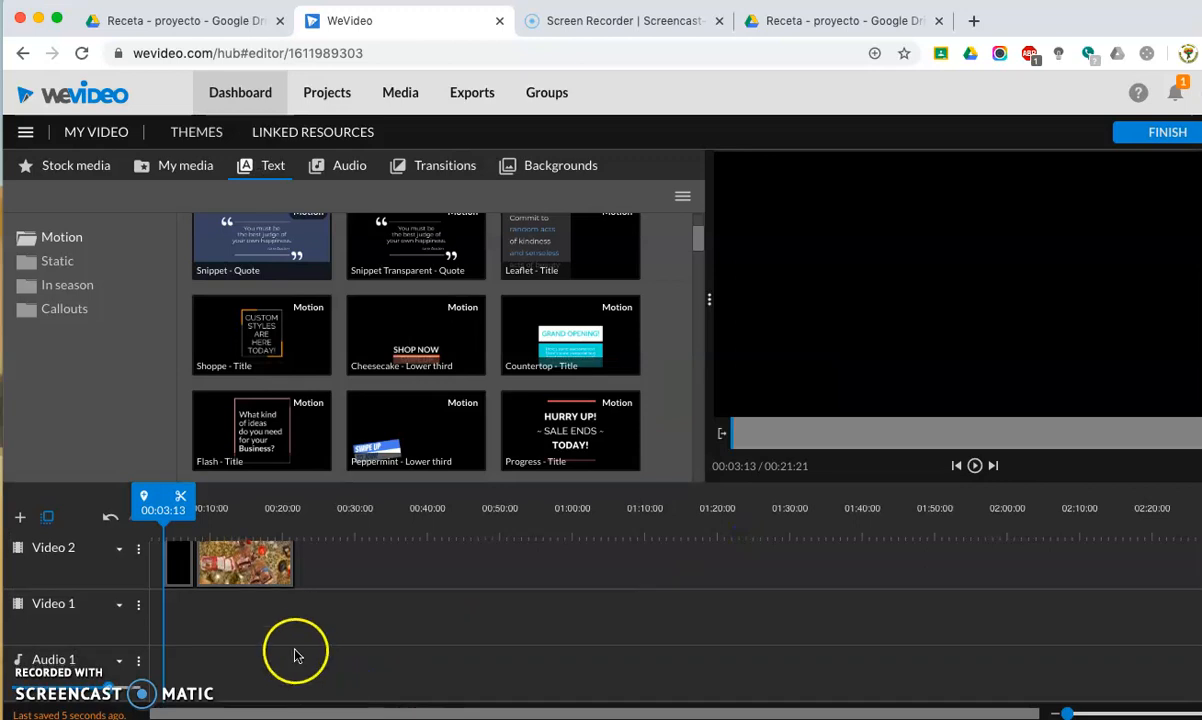
{"action": "scroll", "coordinate": [295, 652], "scroll_direction": "down", "scroll_amount": 1}
{"action": "scroll", "coordinate": [197, 632], "scroll_direction": "down", "scroll_amount": 1}
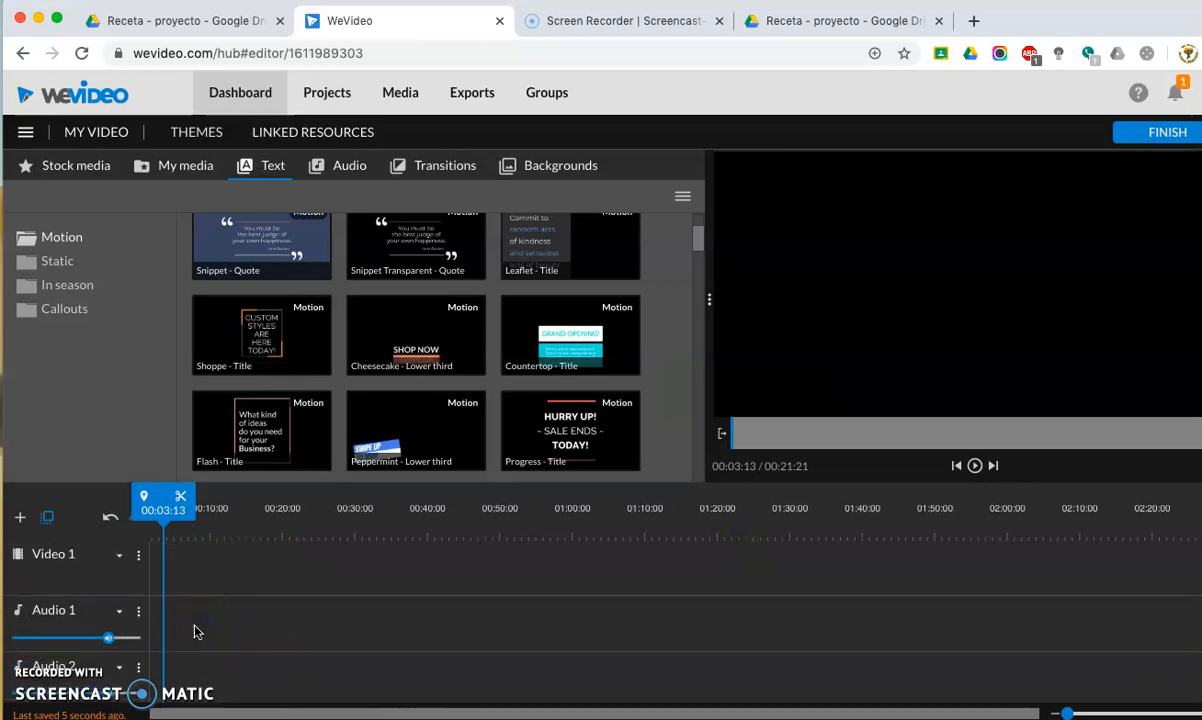
{"action": "right_click", "coordinate": [192, 681]}
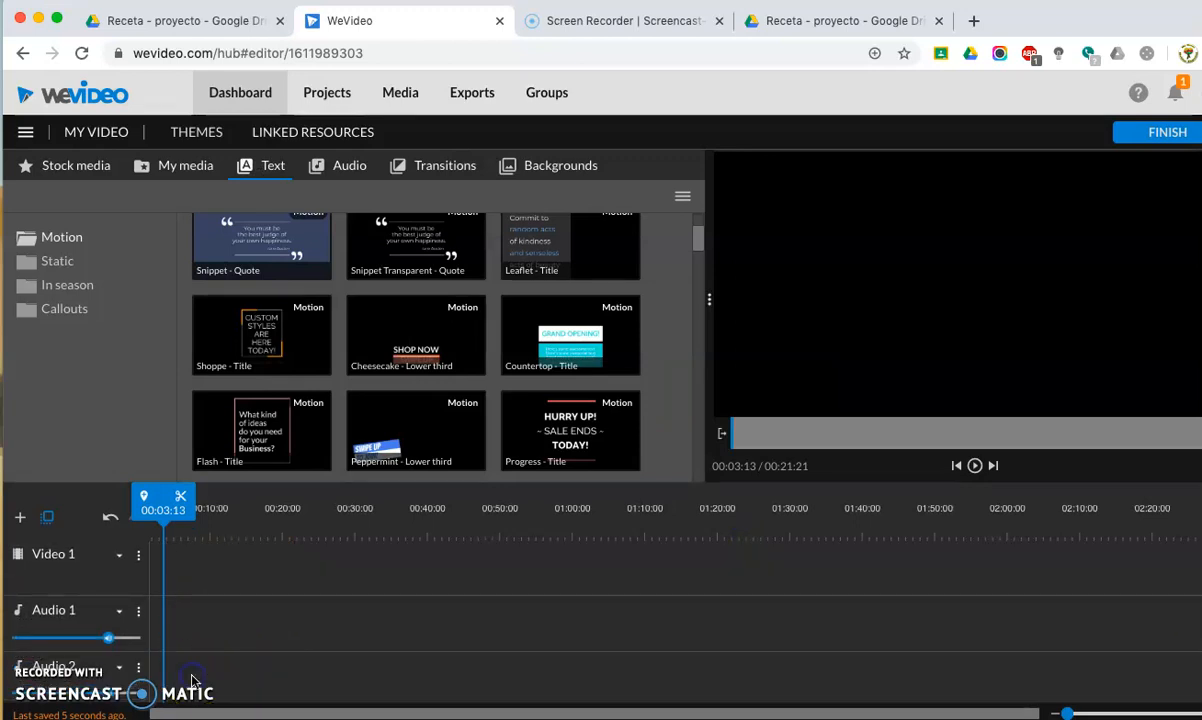
{"action": "scroll", "coordinate": [195, 660], "scroll_direction": "up", "scroll_amount": 2}
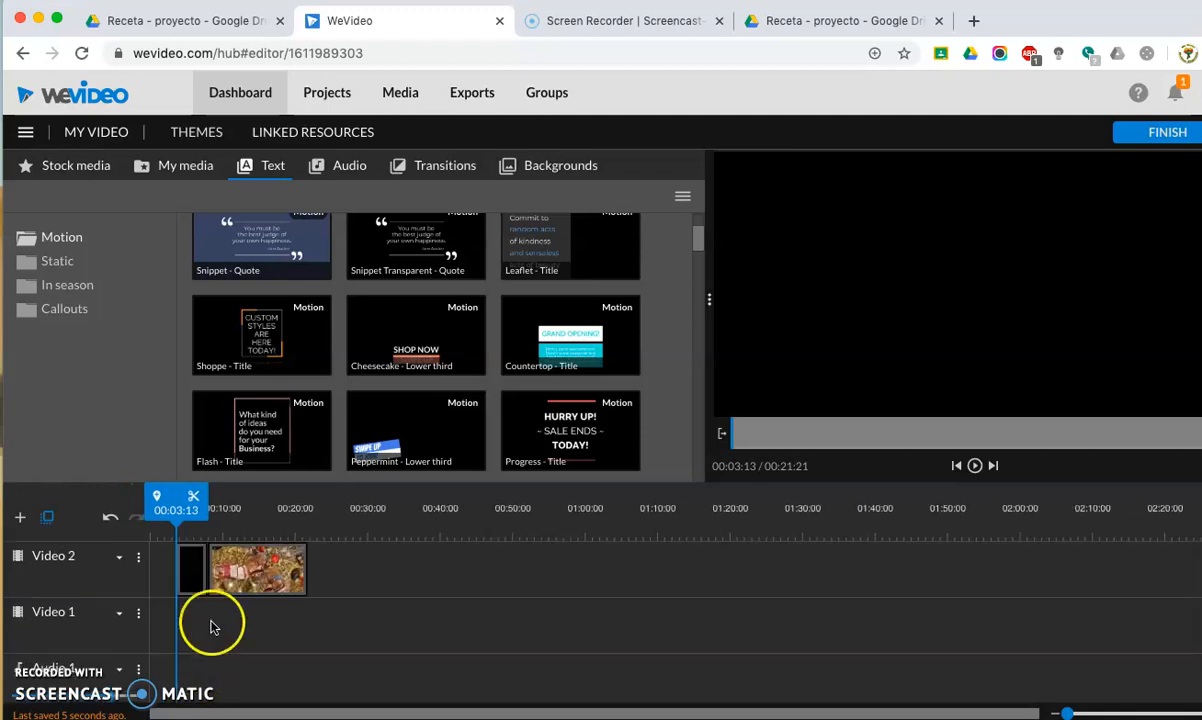
Add a new video track named "Text" to the timeline.
{"action": "left_click", "coordinate": [241, 566]}
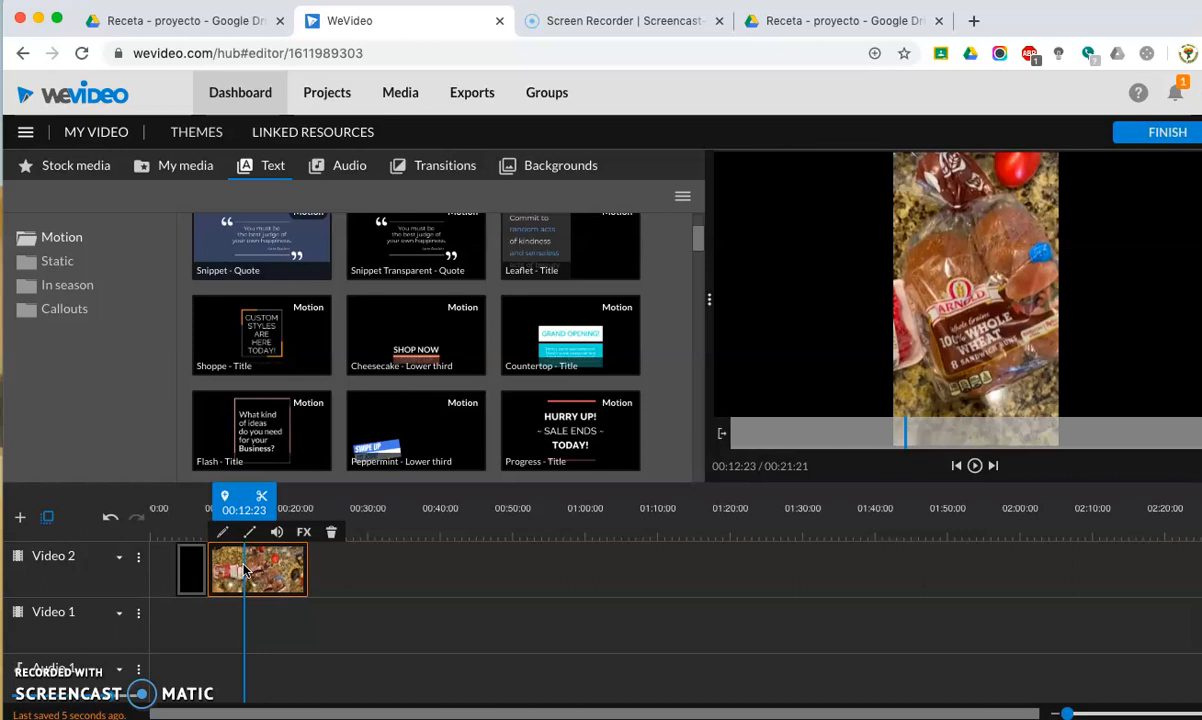
{"action": "left_click", "coordinate": [770, 437]}
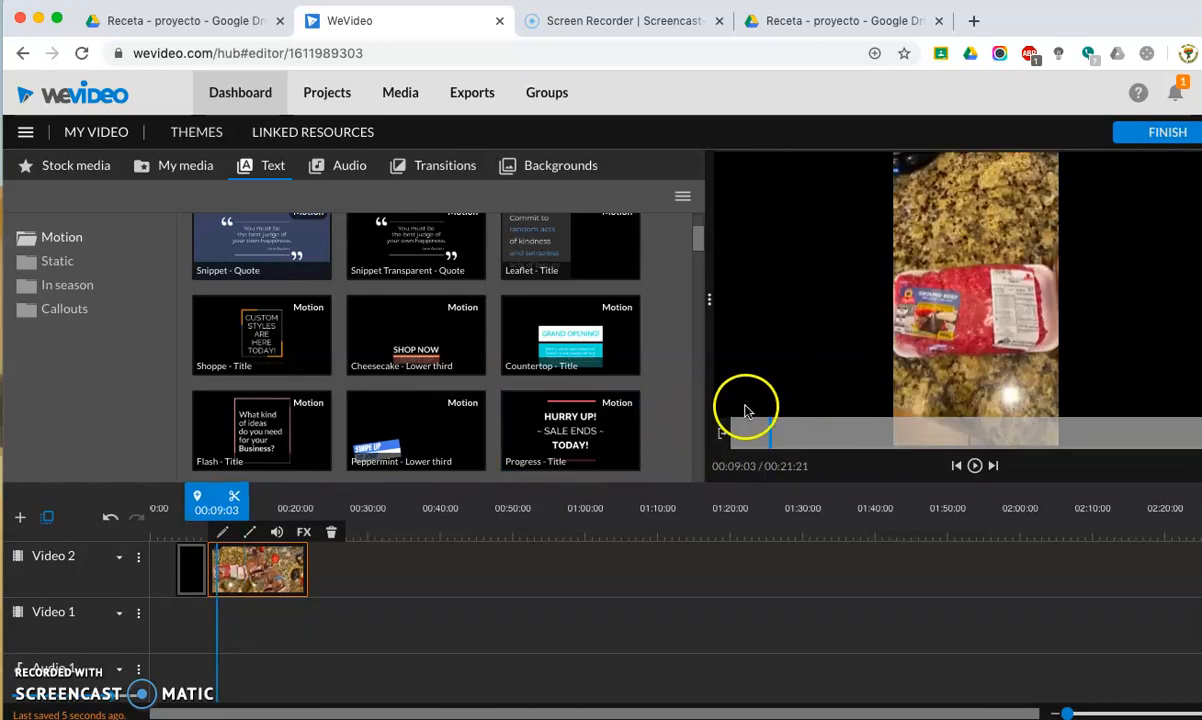
{"action": "scroll", "coordinate": [290, 601], "scroll_direction": "down", "scroll_amount": 2}
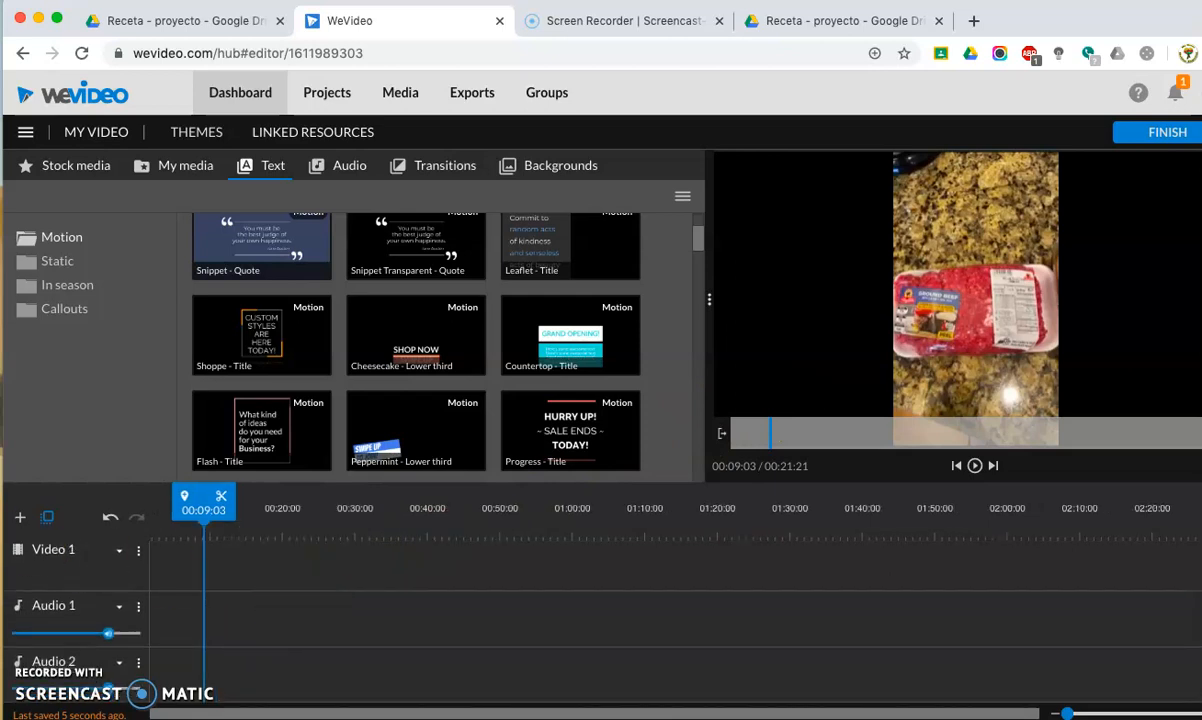
{"action": "left_click", "coordinate": [19, 517]}
{"action": "left_click", "coordinate": [505, 374]}
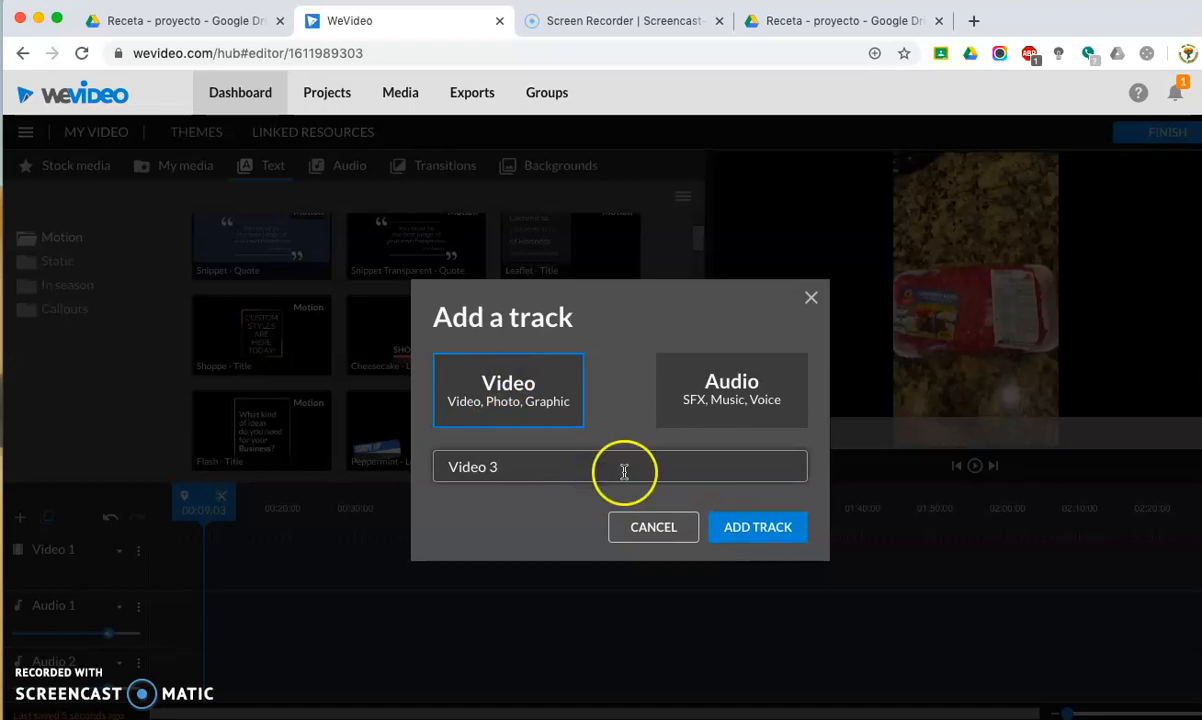
{"action": "left_click_drag", "start_coordinate": [517, 456], "coordinate": [396, 480]}
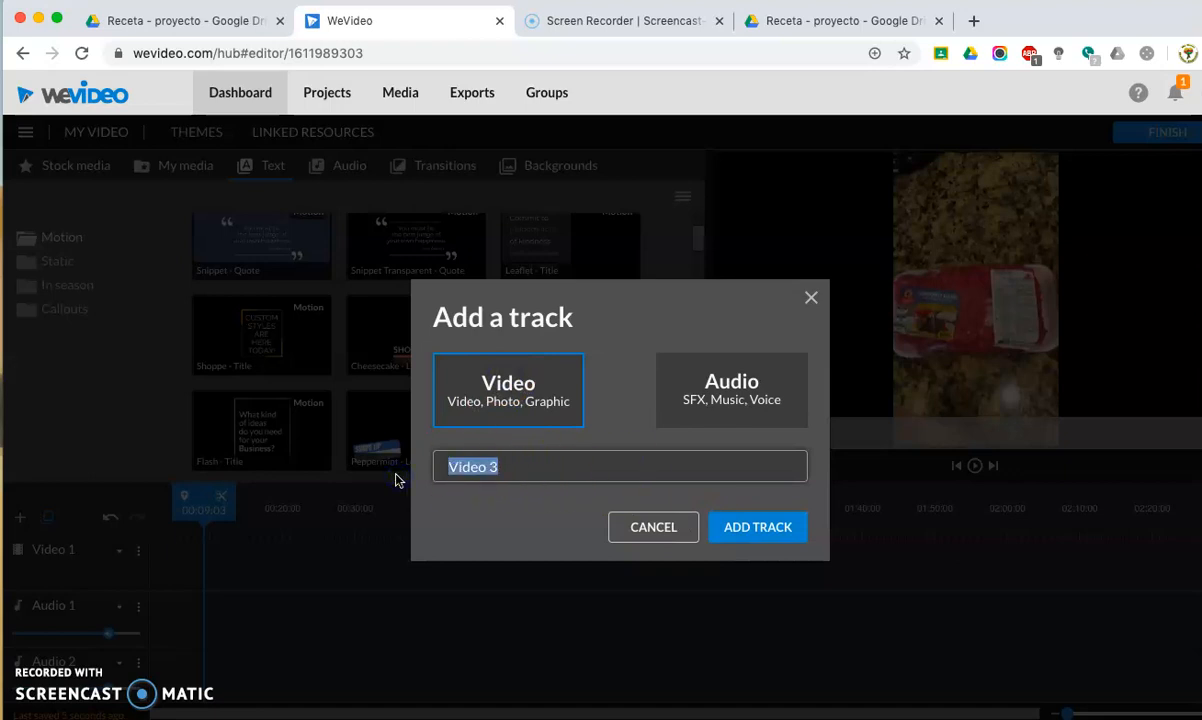
{"action": "type", "text": "Text"}
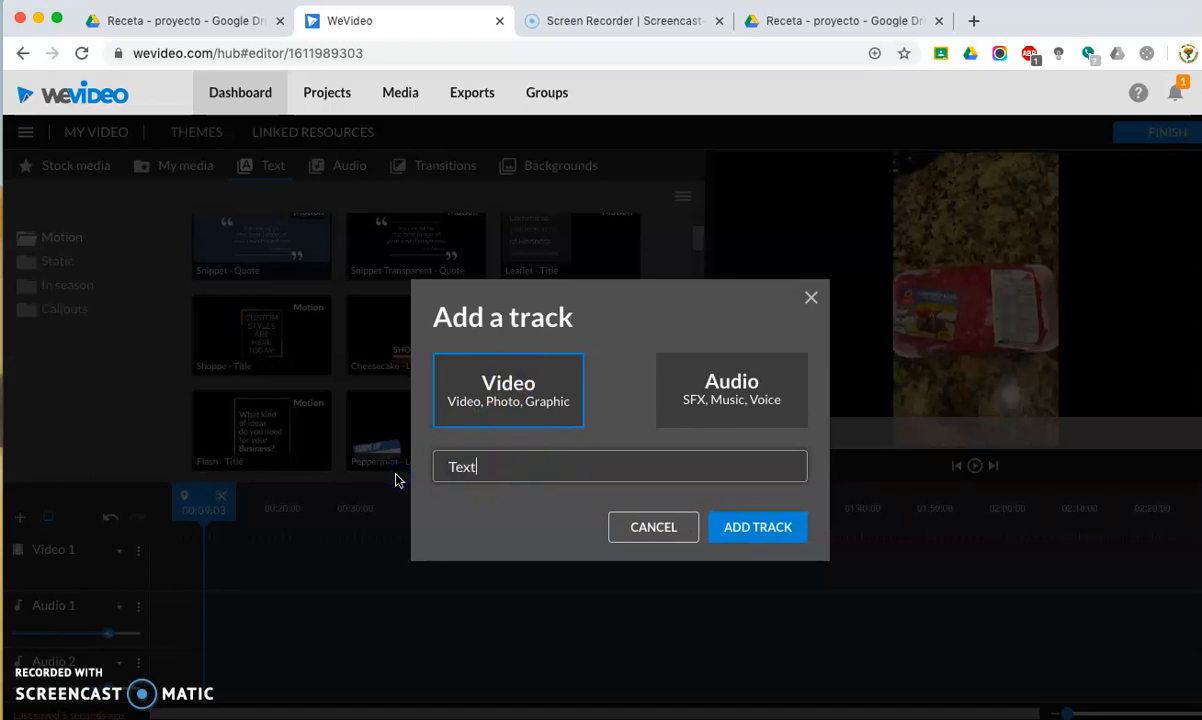
{"action": "left_click", "coordinate": [736, 526]}
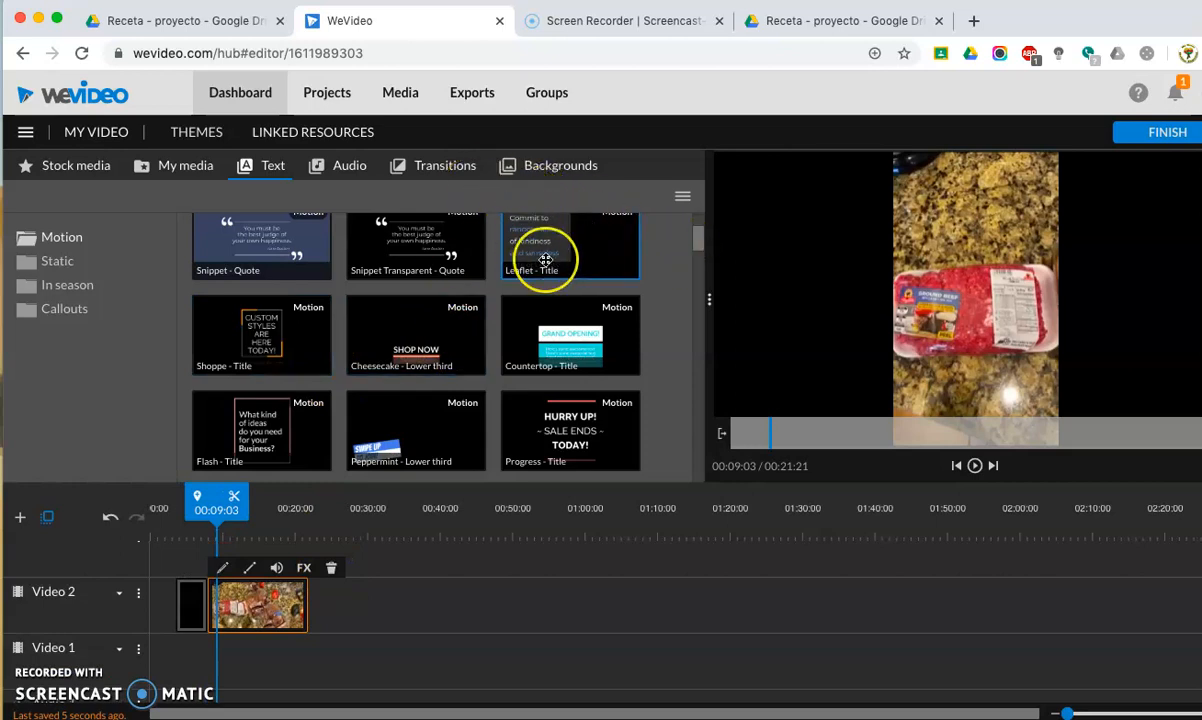
Browse the motion text styles and place Marquee - Lower third at the start of the Video 1 track.
{"action": "scroll", "coordinate": [545, 290], "scroll_direction": "down", "scroll_amount": 5}
{"action": "scroll", "coordinate": [545, 260], "scroll_direction": "up", "scroll_amount": 2}
{"action": "left_click", "coordinate": [466, 268]}
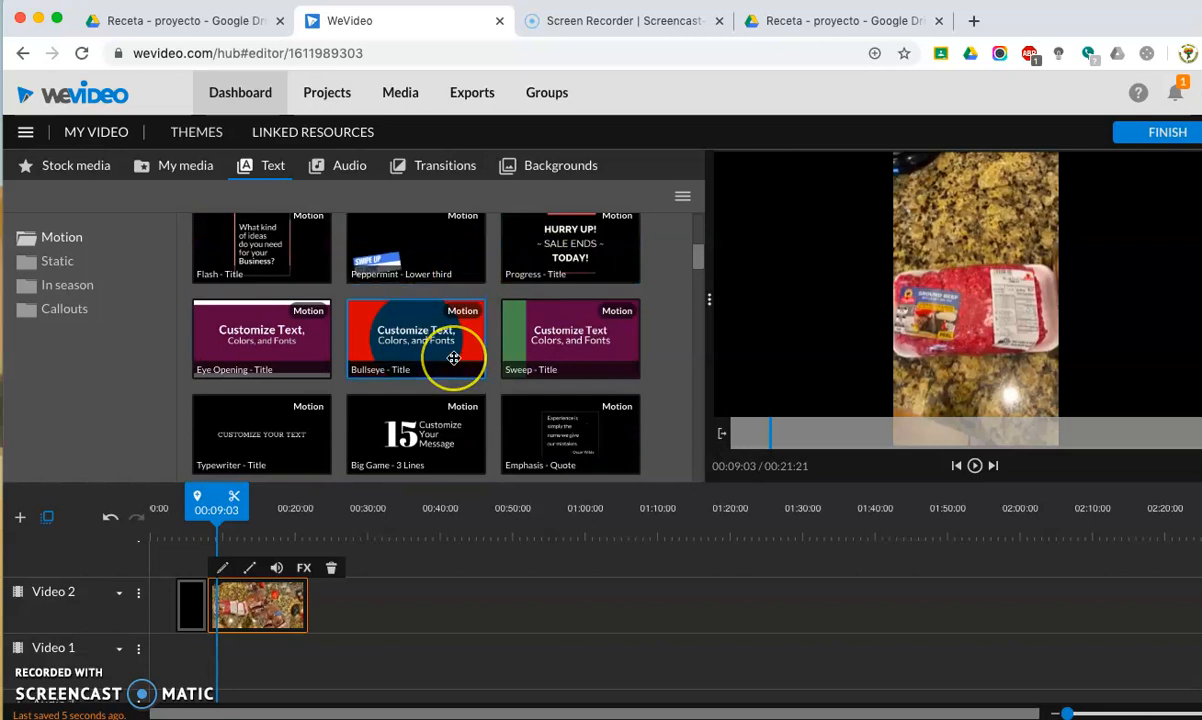
{"action": "scroll", "coordinate": [453, 358], "scroll_direction": "down", "scroll_amount": 2}
{"action": "scroll", "coordinate": [453, 358], "scroll_direction": "down", "scroll_amount": 15}
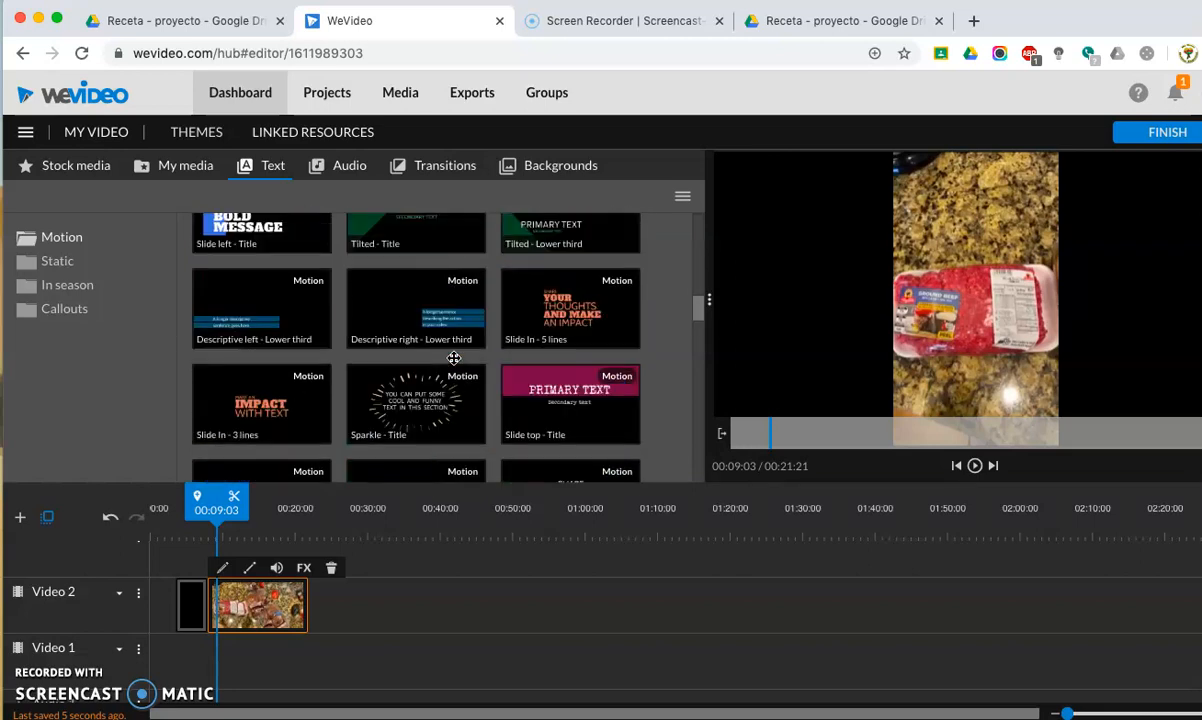
{"action": "scroll", "coordinate": [430, 300], "scroll_direction": "up", "scroll_amount": 3}
{"action": "left_click", "coordinate": [408, 272]}
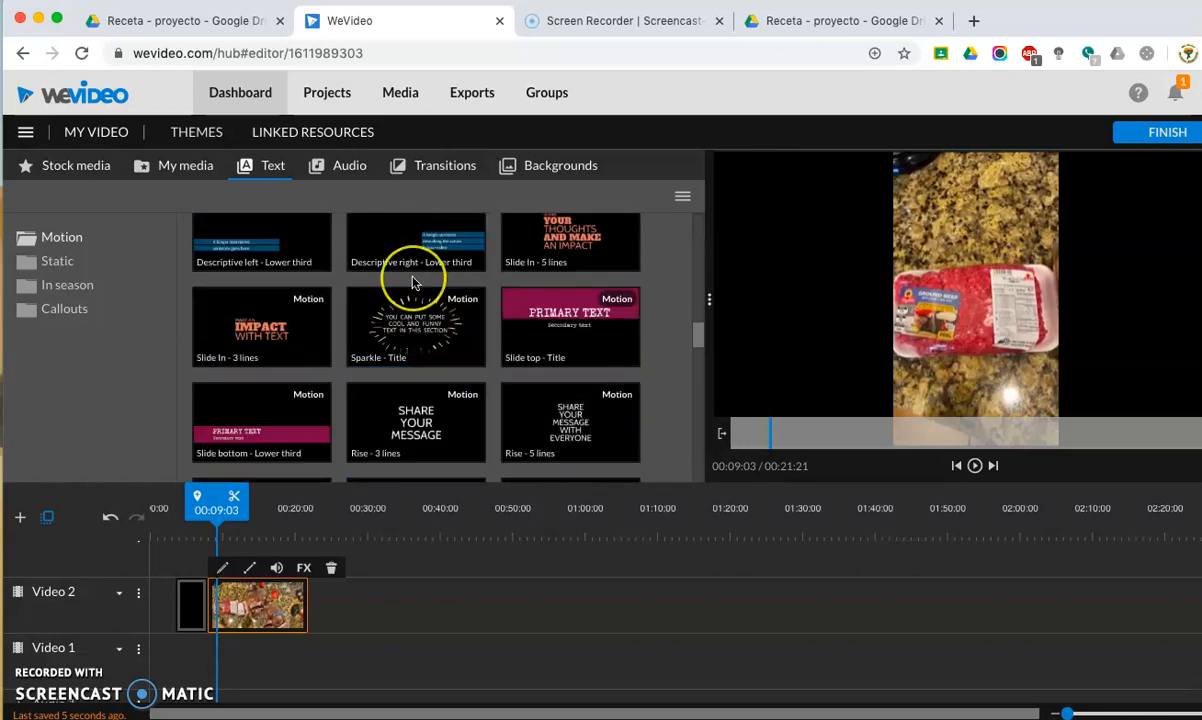
{"action": "scroll", "coordinate": [412, 278], "scroll_direction": "up", "scroll_amount": 4}
{"action": "scroll", "coordinate": [411, 279], "scroll_direction": "up", "scroll_amount": 1}
{"action": "left_click_drag", "start_coordinate": [407, 274], "coordinate": [270, 652]}
{"action": "left_click", "coordinate": [175, 655]}
Play back the timeline from about 10 seconds to preview how the marquee text and the IMG_2555 clip overlap.
{"action": "left_click", "coordinate": [235, 583]}
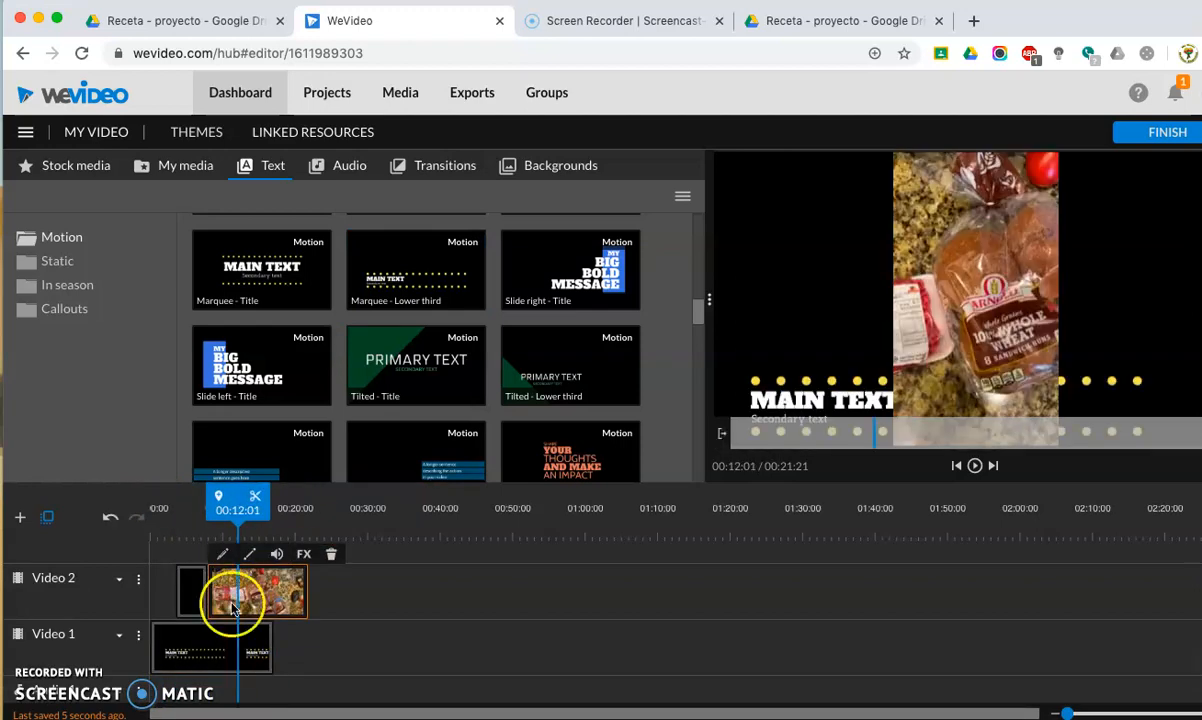
{"action": "left_click", "coordinate": [224, 650]}
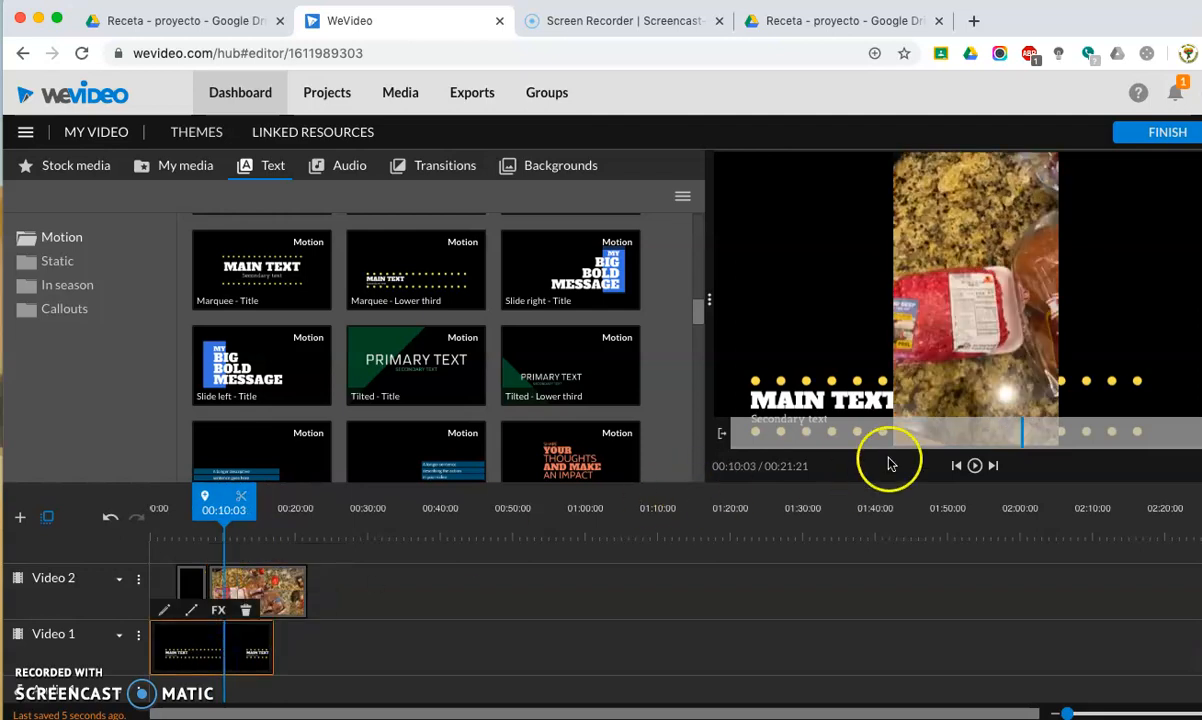
{"action": "left_click", "coordinate": [980, 467]}
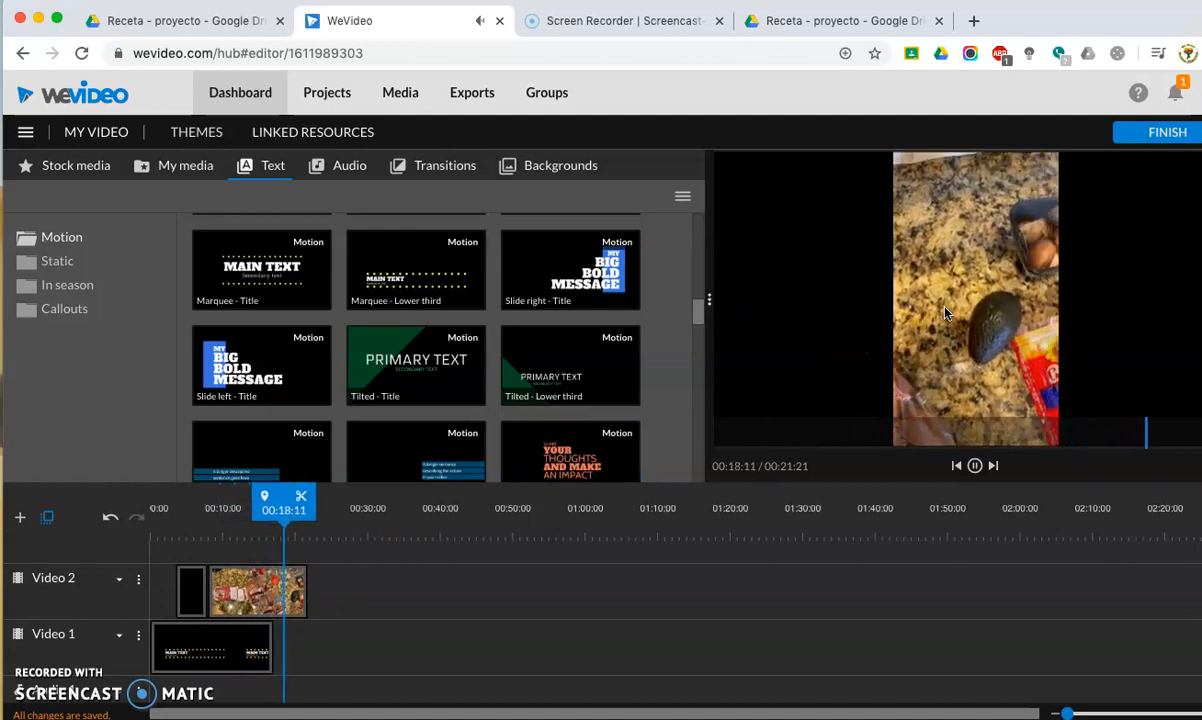
{"action": "left_click", "coordinate": [430, 340]}
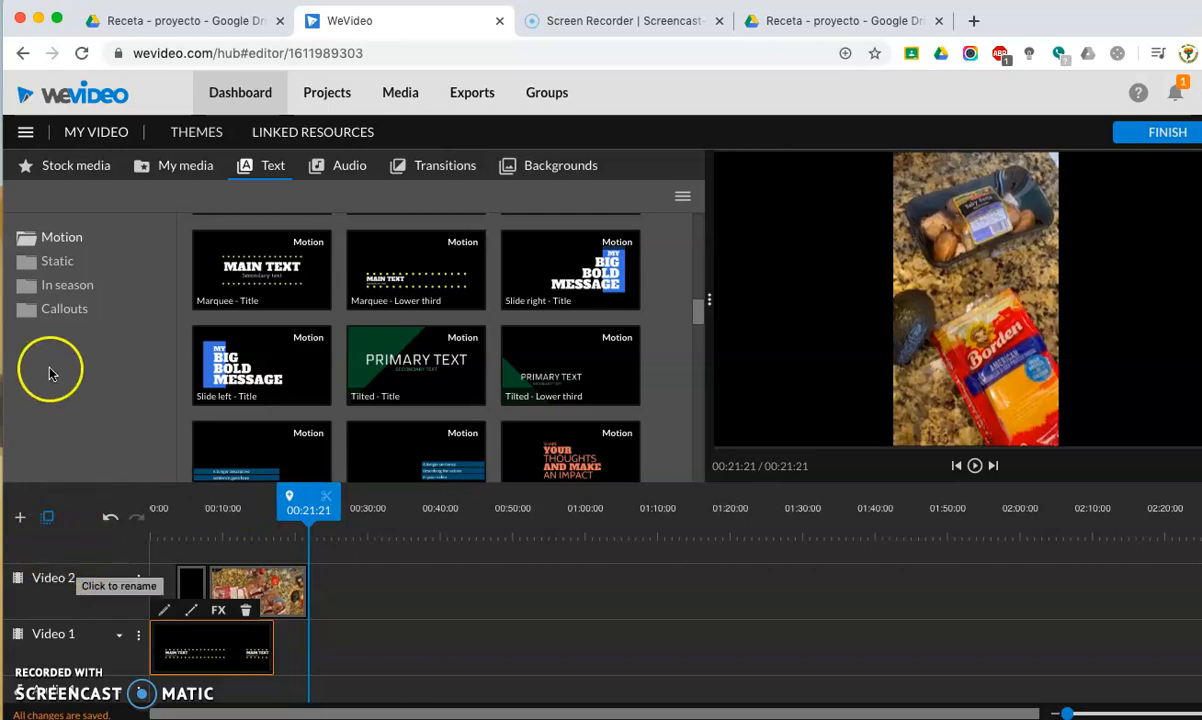
Return to the dashboard, reopen the My Video edit from Mar 12th, 2020, and select the ingredients clip on the Video 2 track.
{"action": "scroll", "coordinate": [390, 593], "scroll_direction": "down", "scroll_amount": 2}
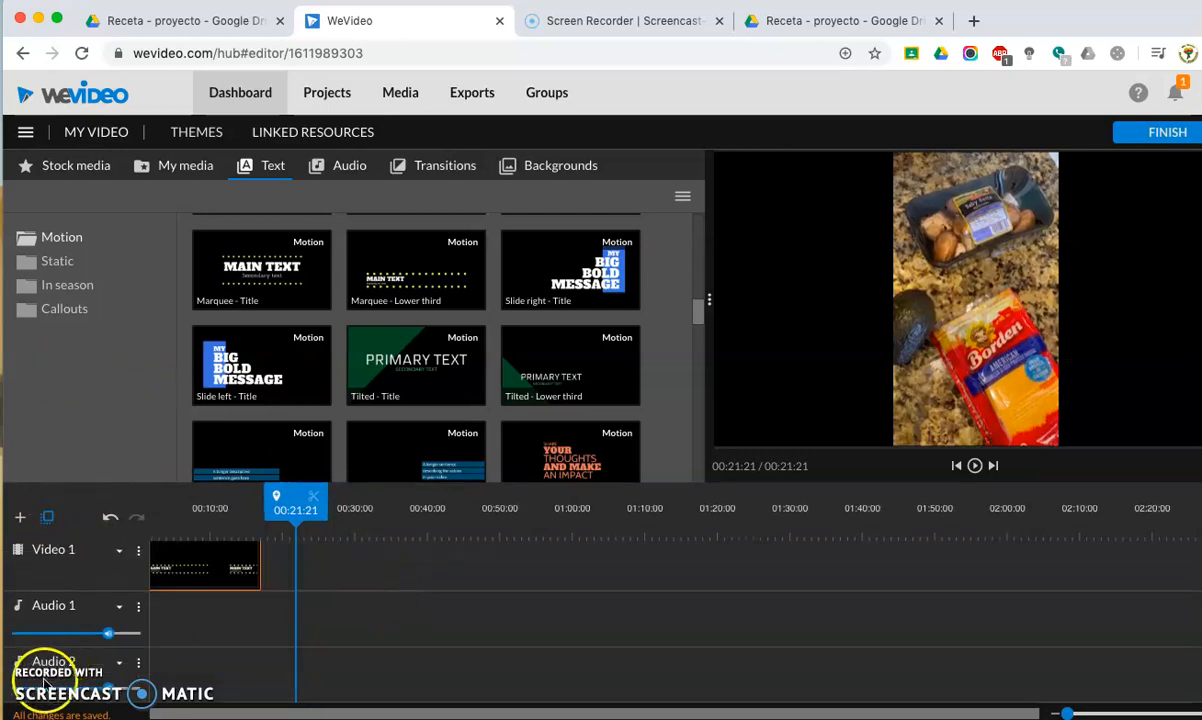
{"action": "left_click", "coordinate": [25, 132]}
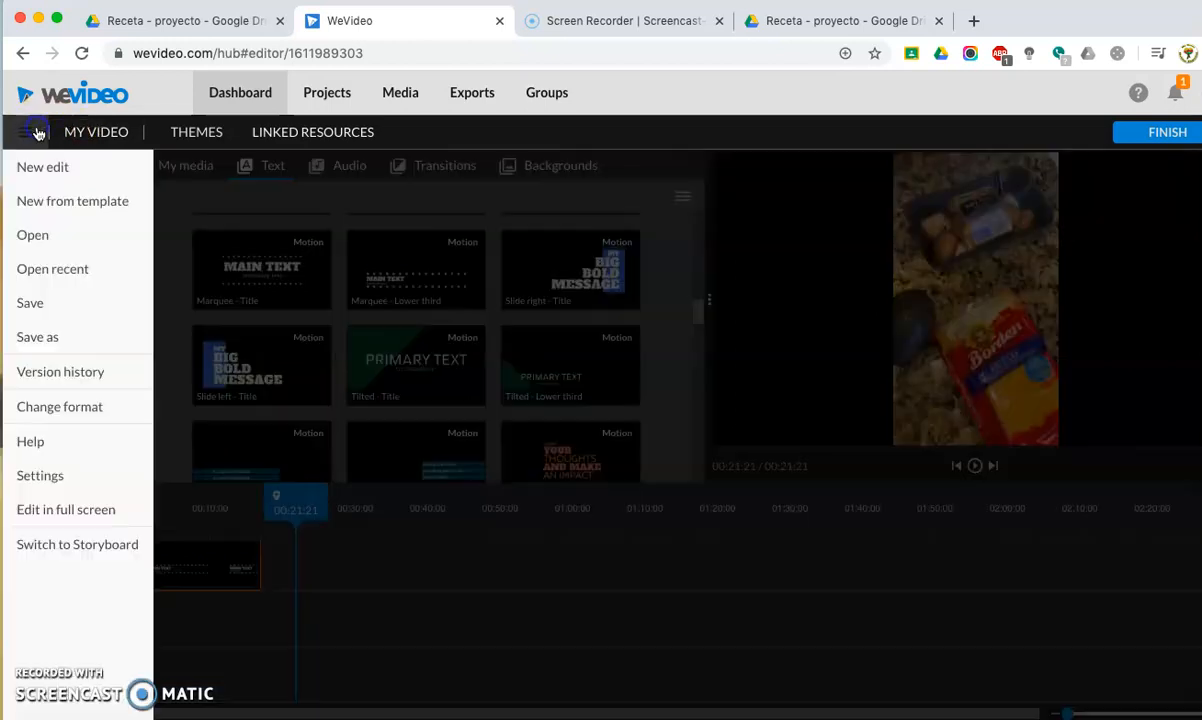
{"action": "left_click", "coordinate": [240, 93]}
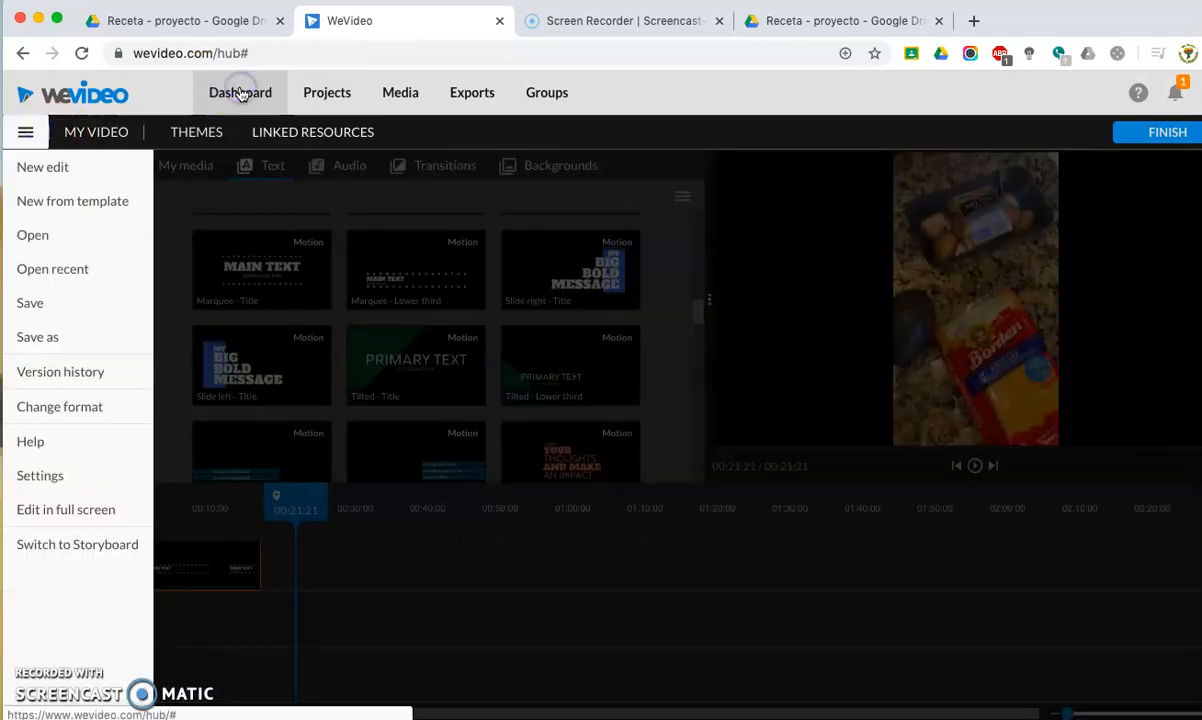
{"action": "scroll", "coordinate": [519, 485], "scroll_direction": "down", "scroll_amount": 1}
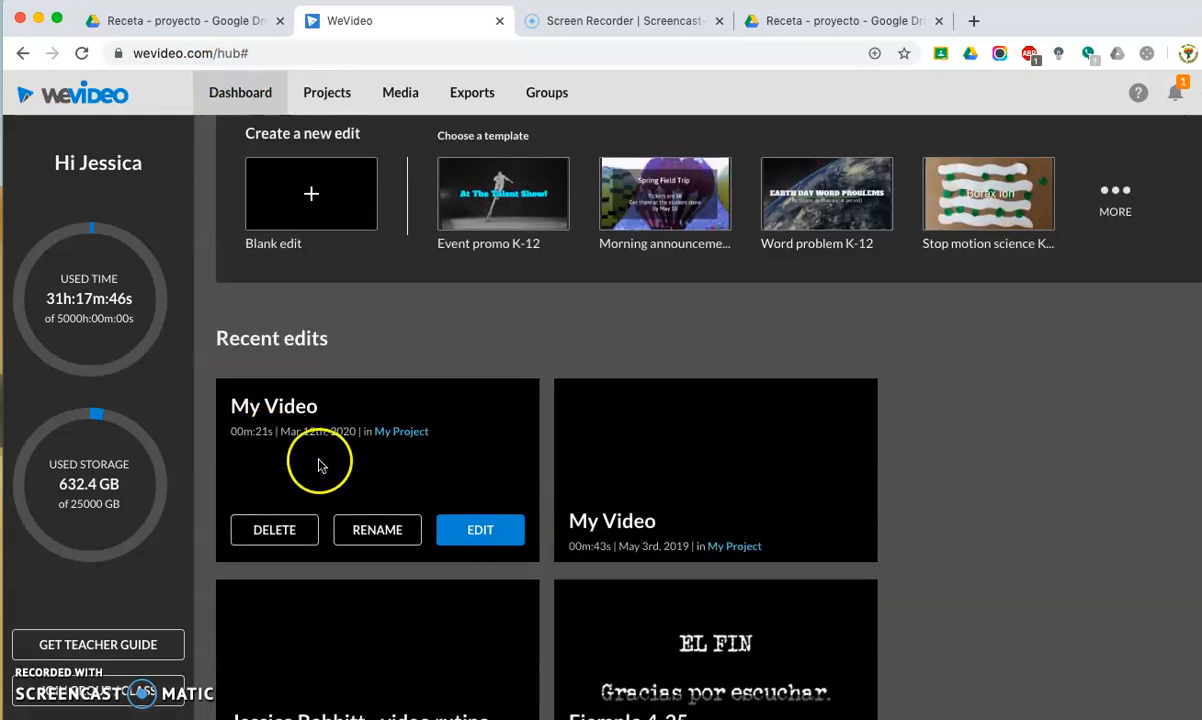
{"action": "left_click", "coordinate": [466, 536]}
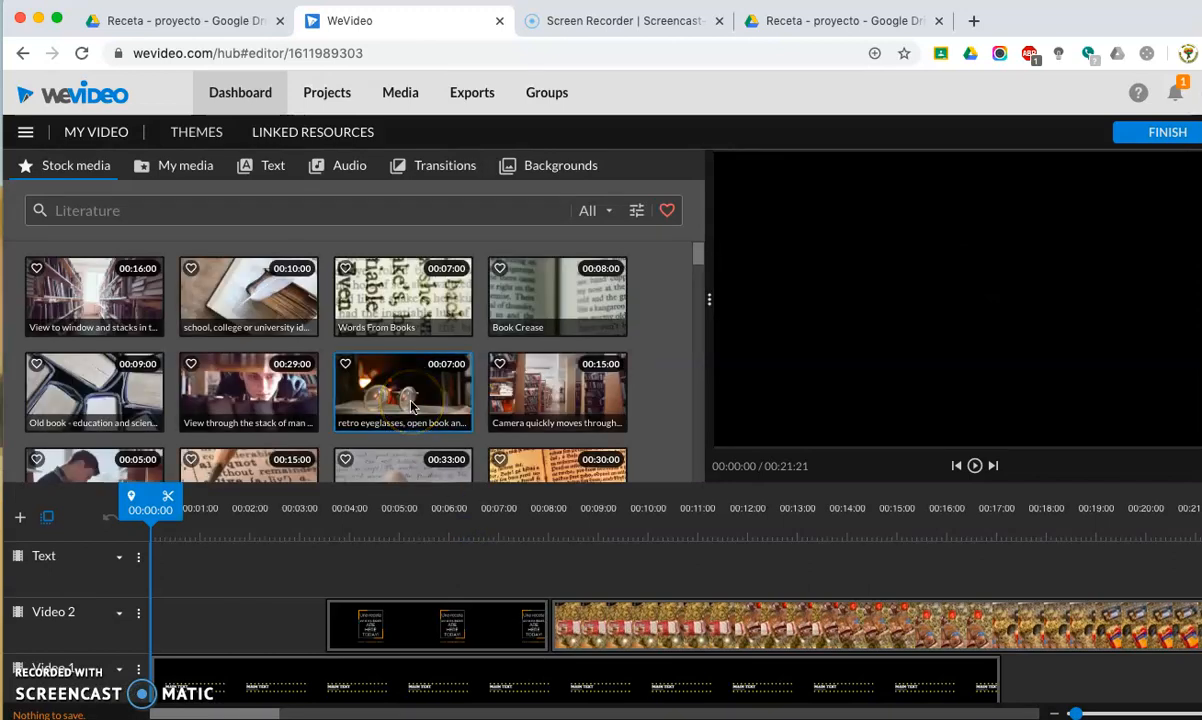
{"action": "left_click", "coordinate": [686, 630]}
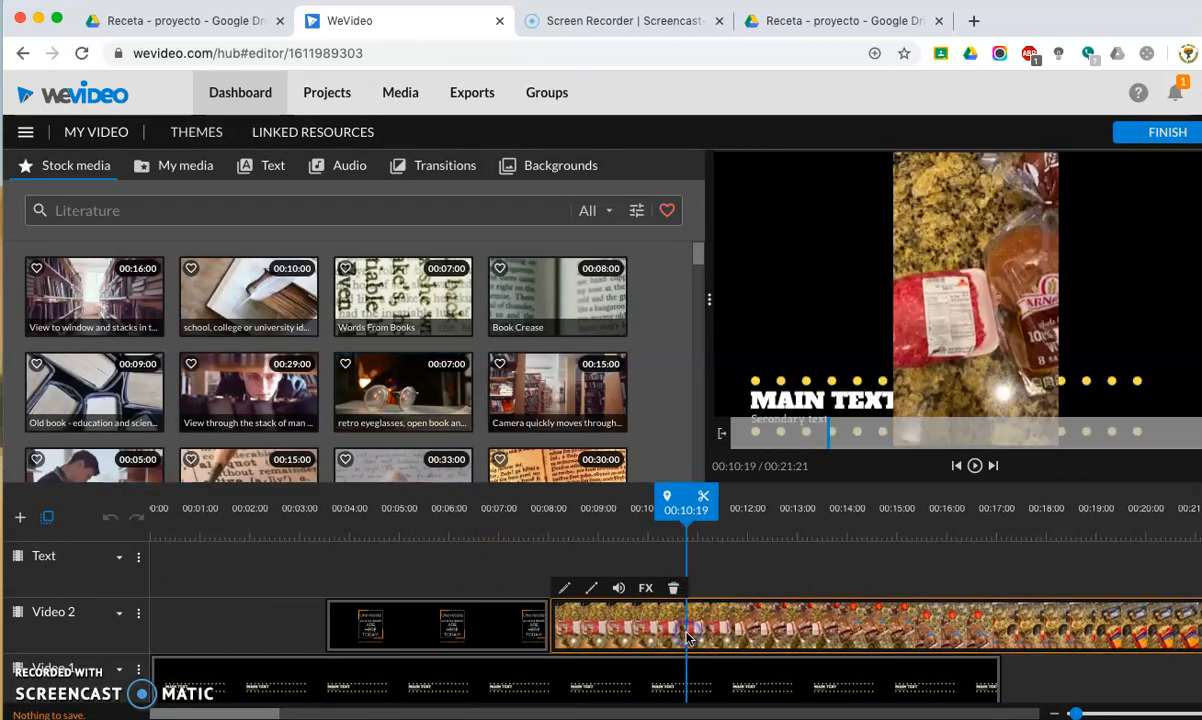